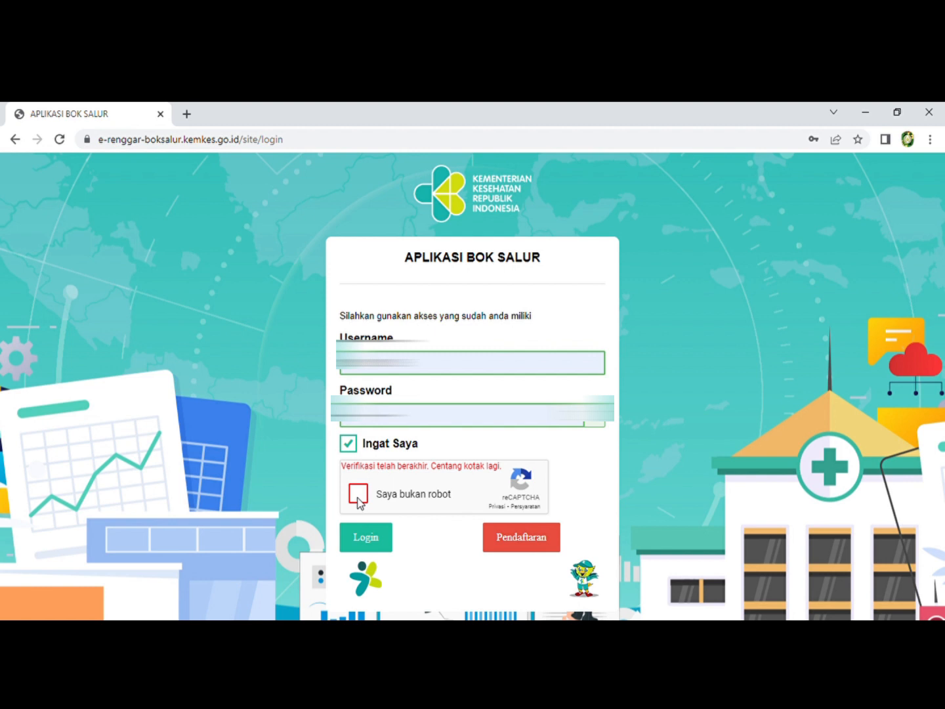
# - Complete the reCAPTCHA check and log in with the filled-in credentials
pyautogui.click(358, 497)
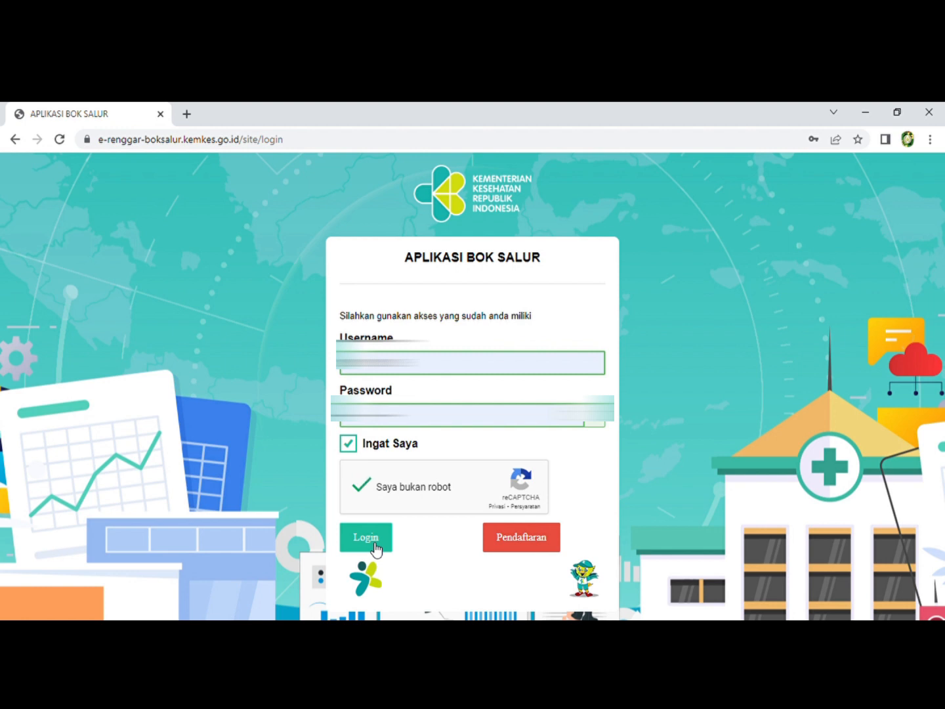
pyautogui.click(366, 541)
pyautogui.click(372, 543)
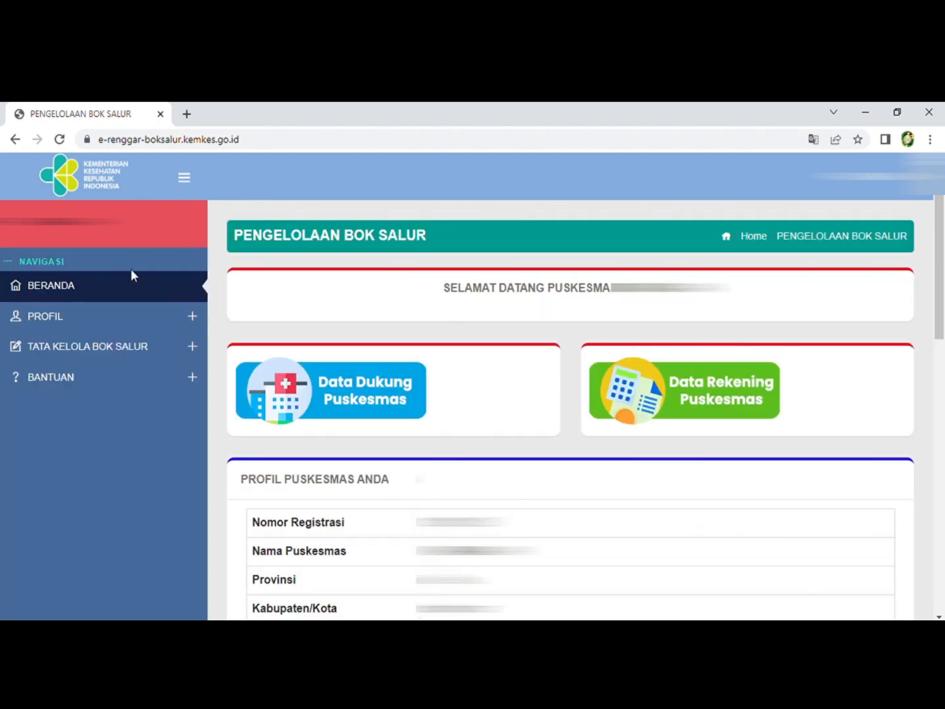
# - Open Rencana Penarikan Dana under Tata Kelola BOK Salur and start data input for the Tahap 1, 2023 record
pyautogui.click(201, 358)
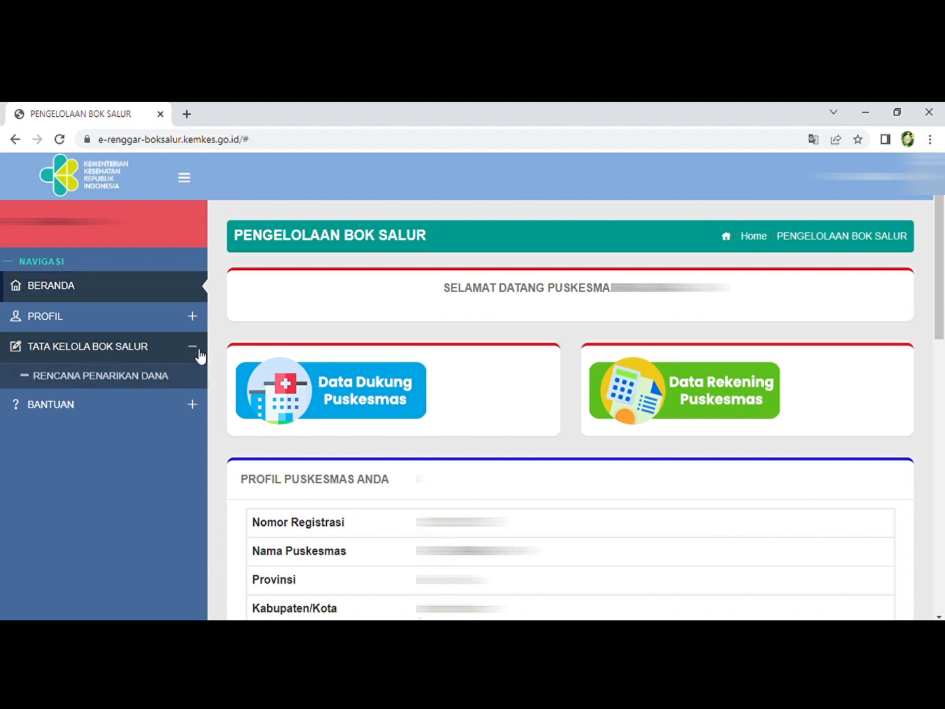
pyautogui.click(150, 385)
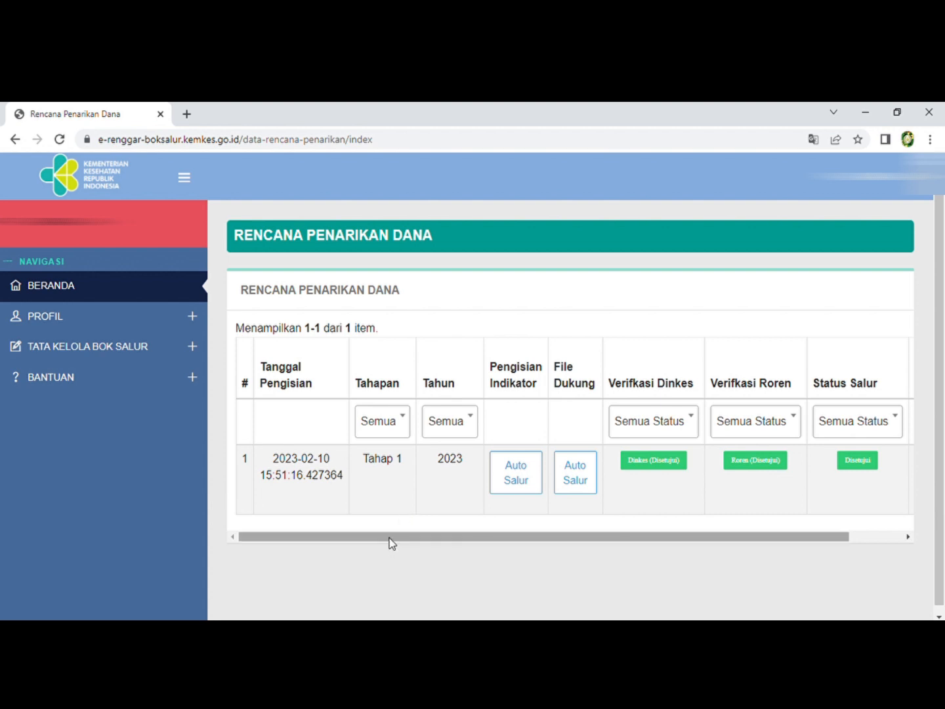
pyautogui.moveTo(388, 542); pyautogui.dragTo(463, 540)
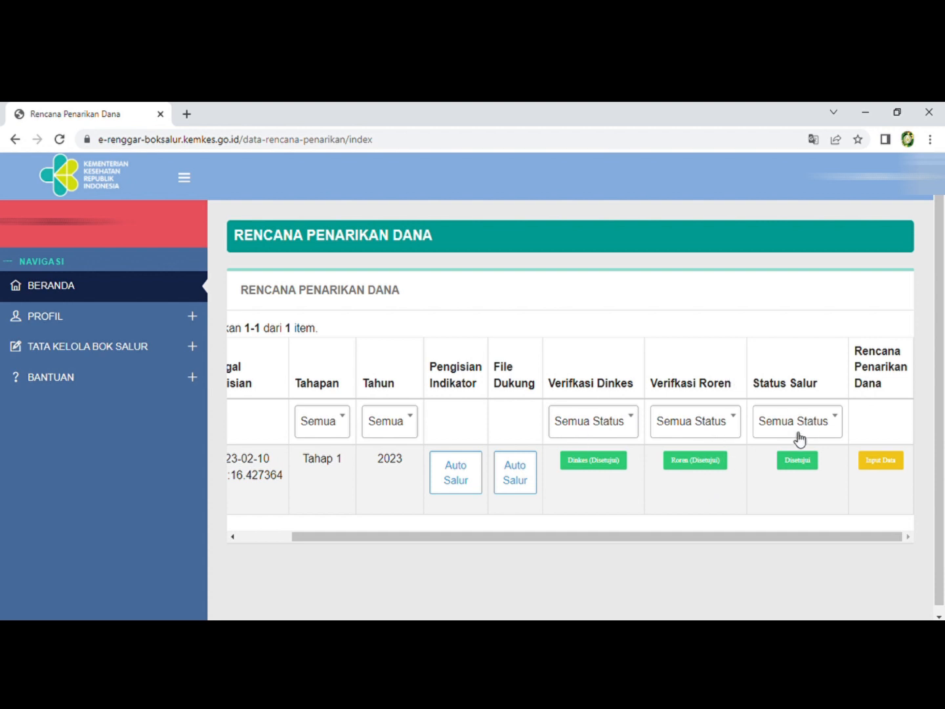
pyautogui.click(886, 461)
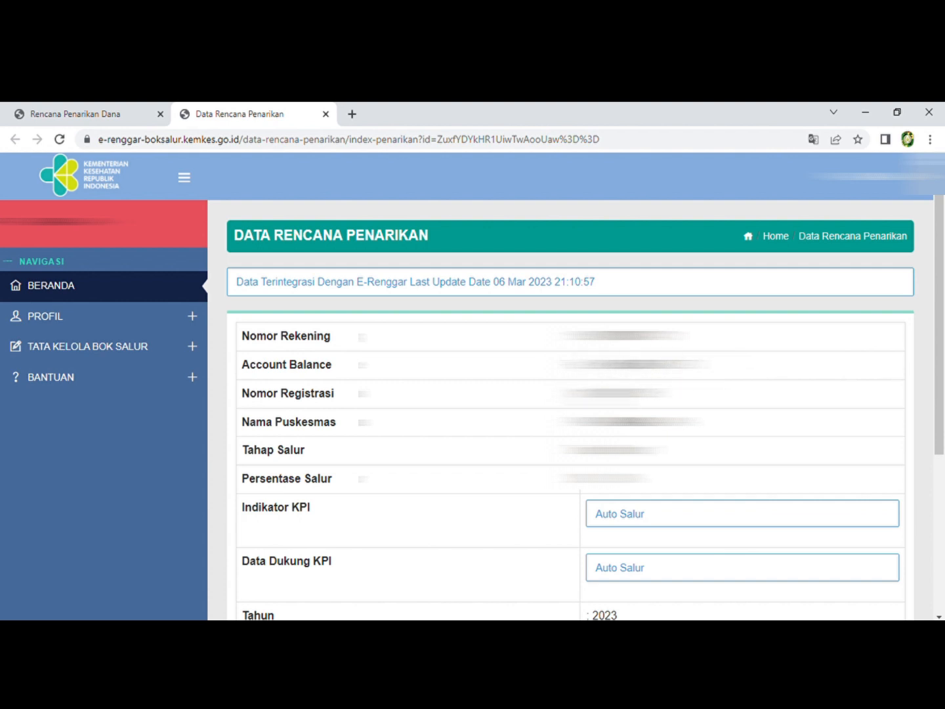
# - Set Pilih Menu to UKM Esensial Primer for the withdrawal plan data
pyautogui.scroll(-2, 571, 394)
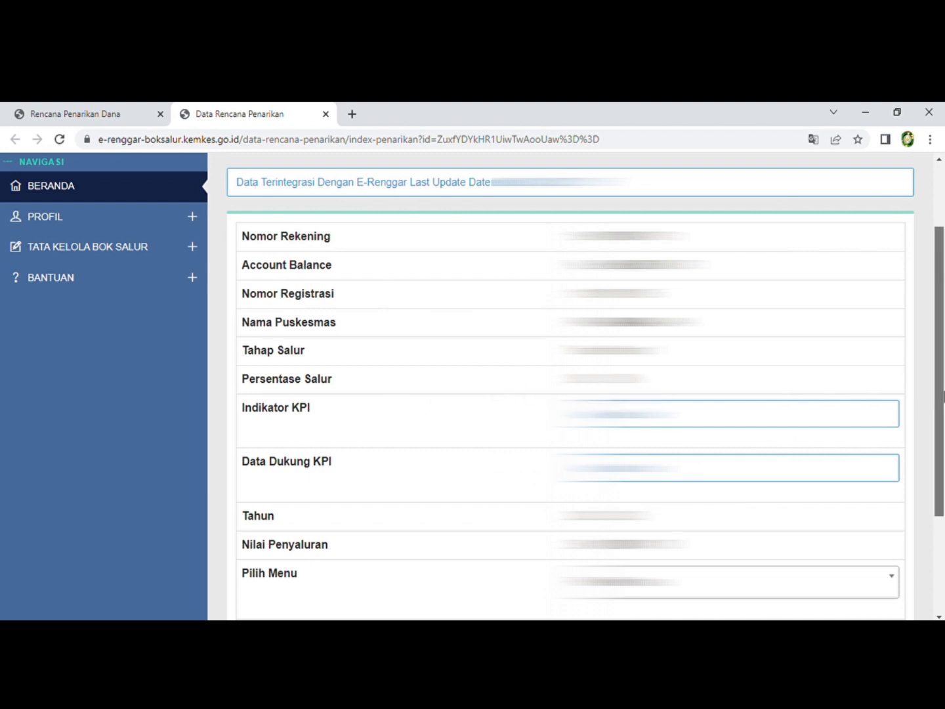
pyautogui.scroll(-2, 943, 471)
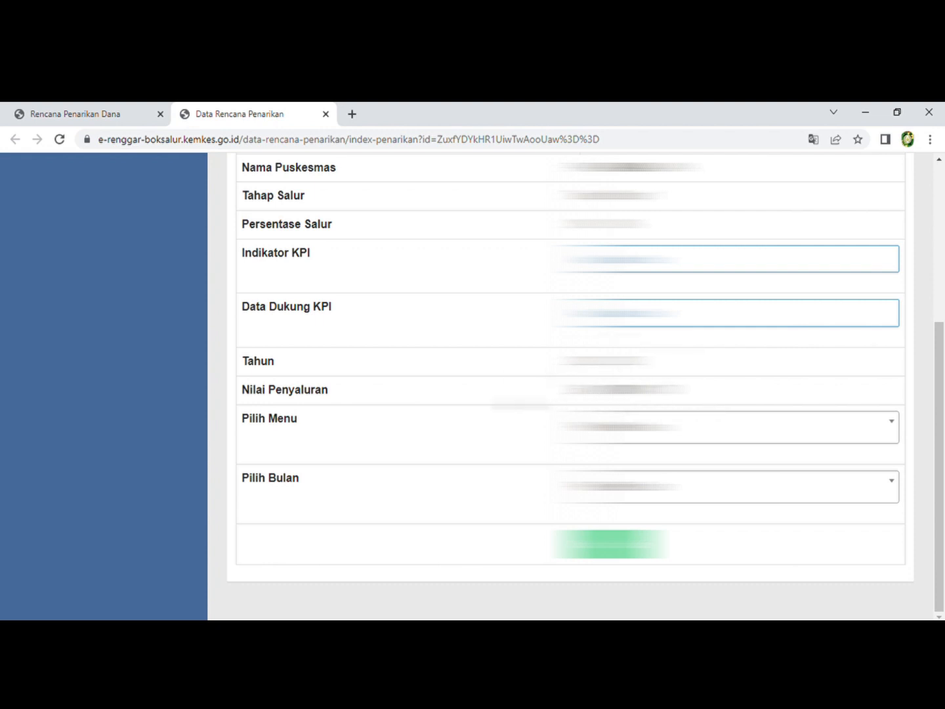
pyautogui.click(728, 441)
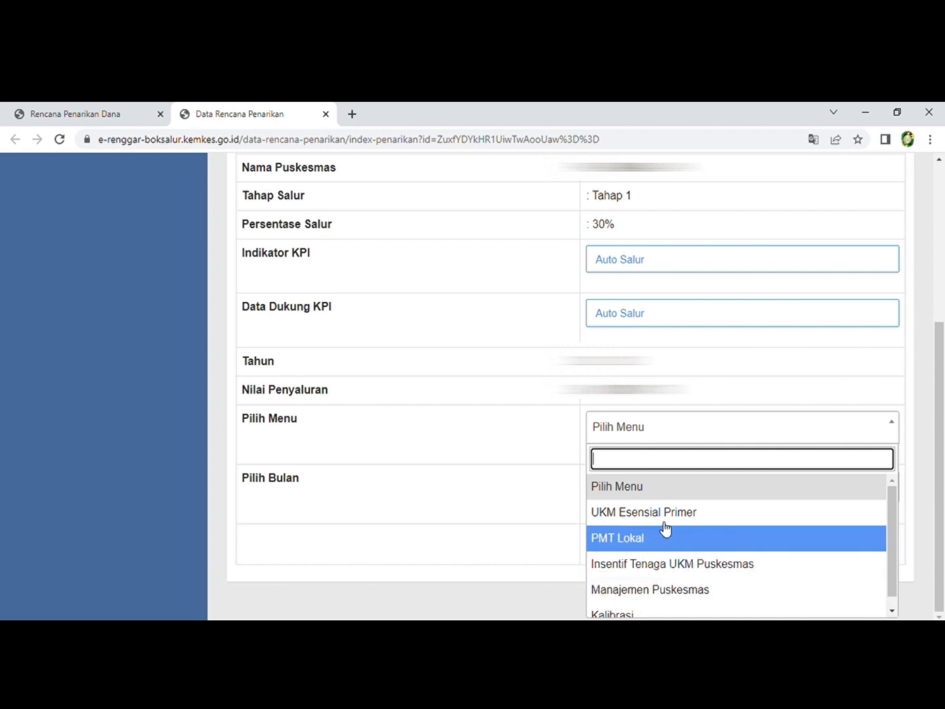
pyautogui.click(622, 512)
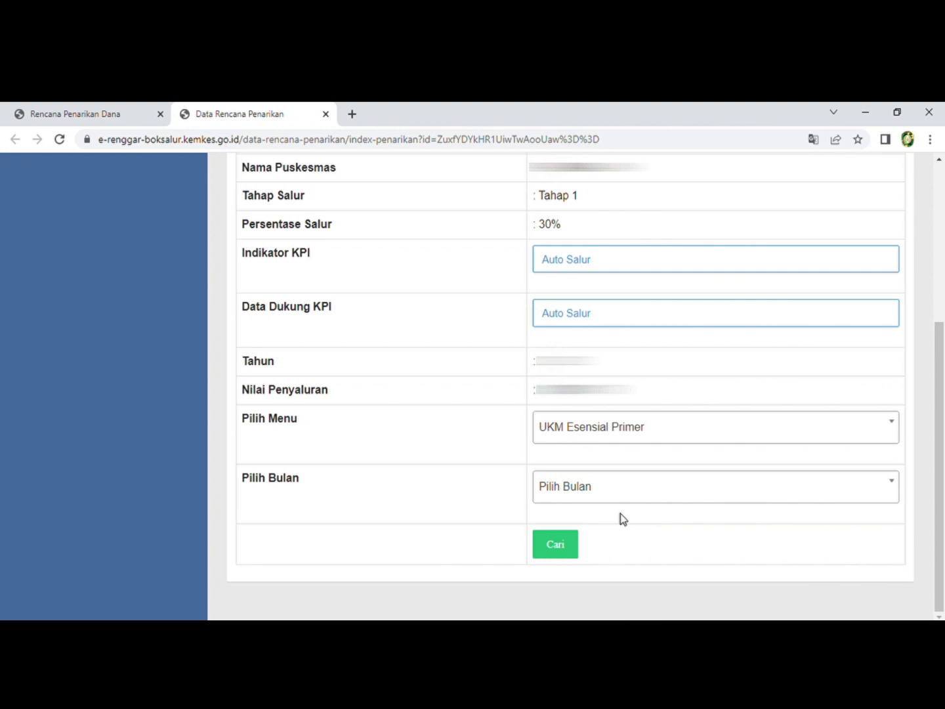
# - Set Pilih Bulan to Januari and search for the matching withdrawal plan data
pyautogui.click(580, 503)
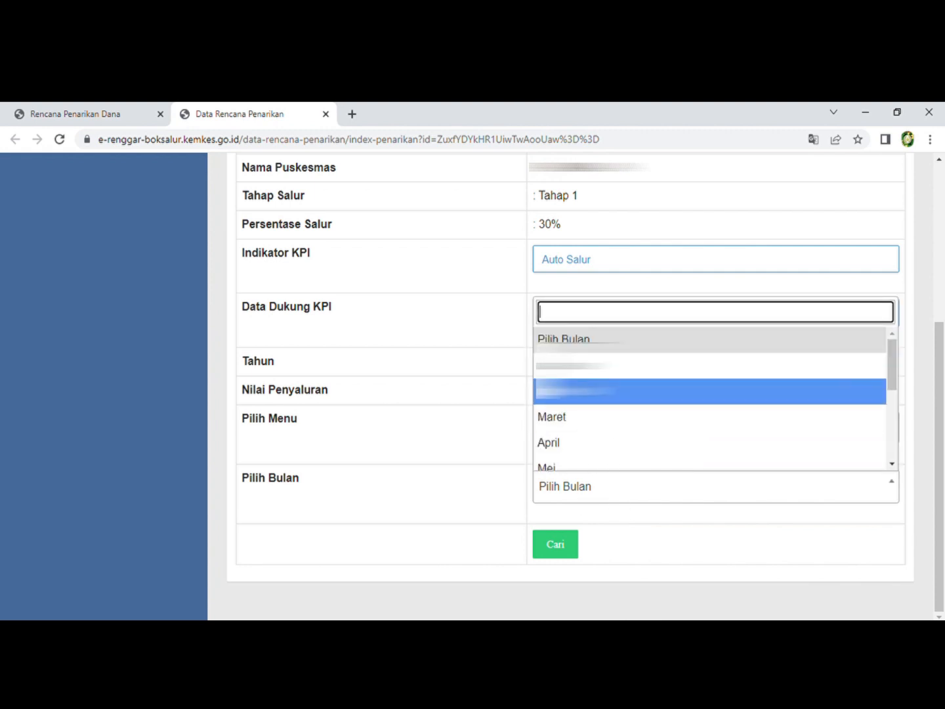
pyautogui.press('Up')
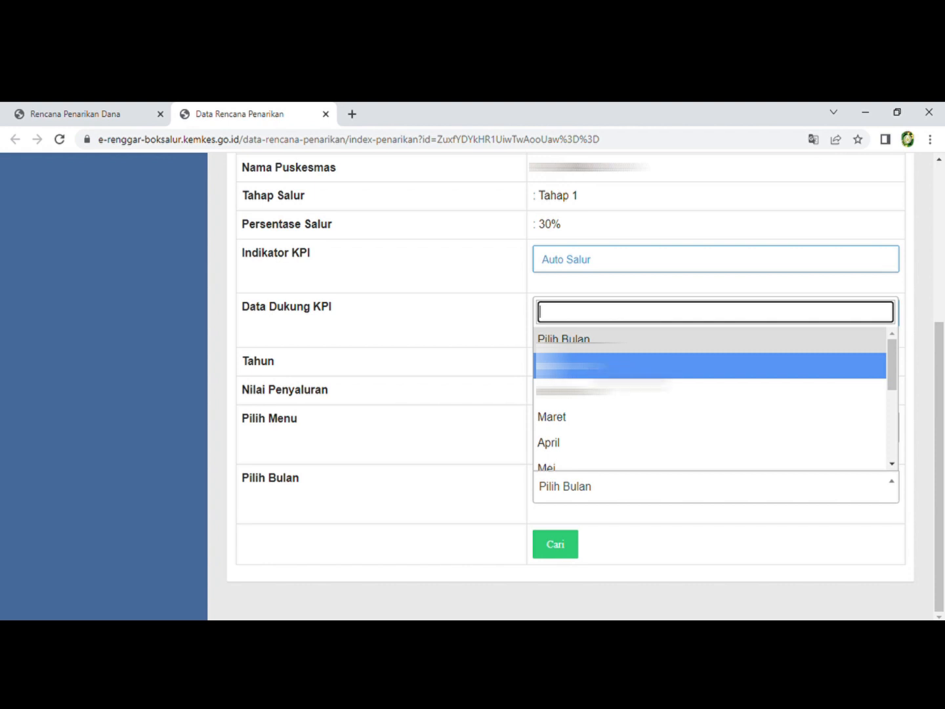
pyautogui.press('Down')
pyautogui.press('Up')
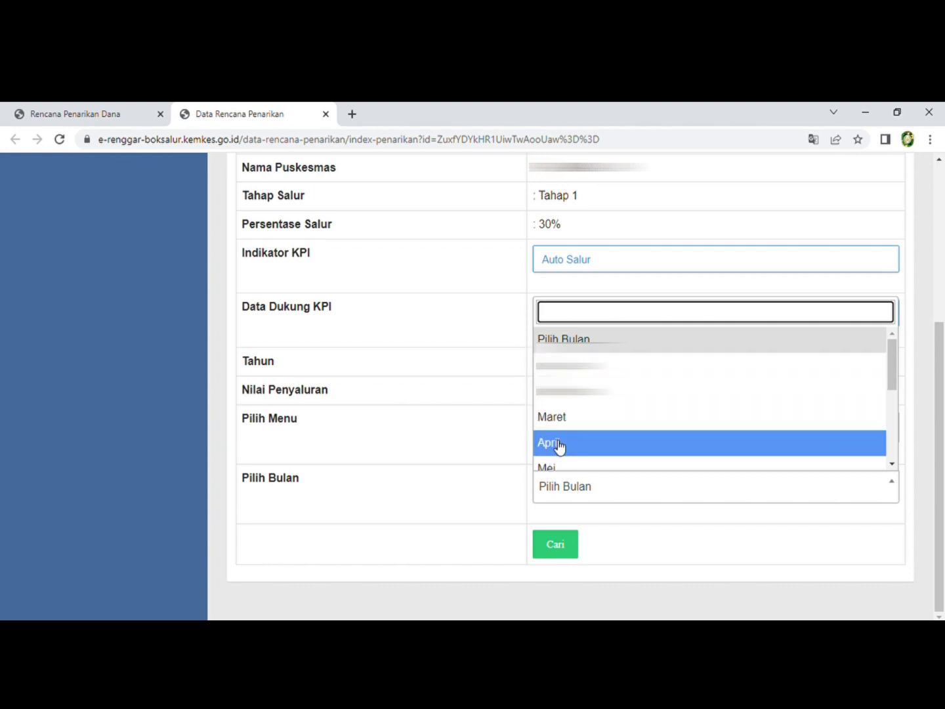
pyautogui.press('Up')
pyautogui.press('Up')
pyautogui.press('Down')
pyautogui.press('Down')
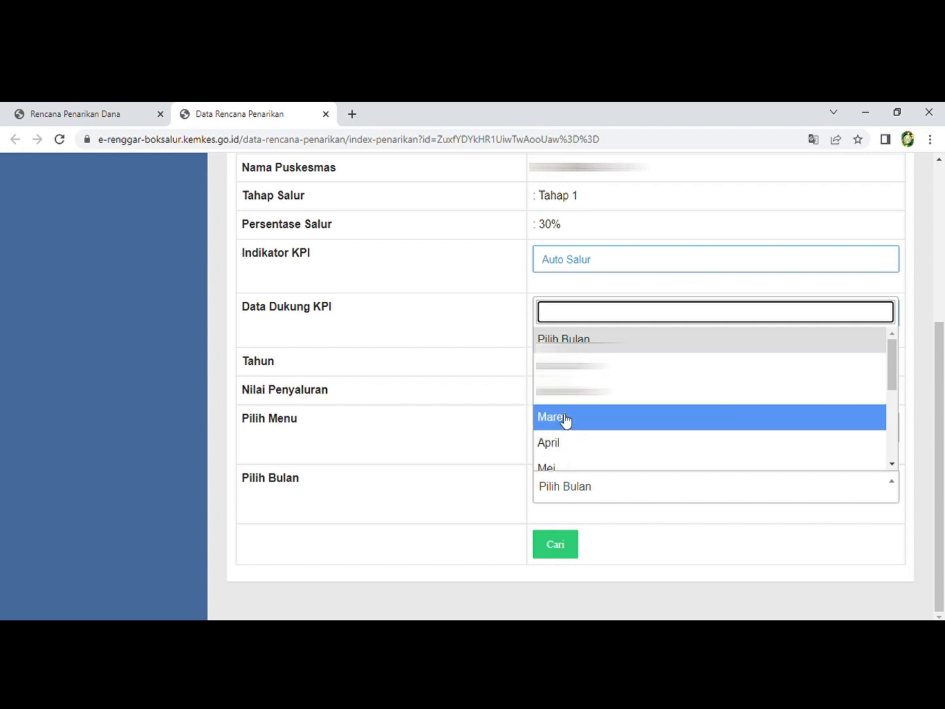
pyautogui.press('Up')
pyautogui.press('Up')
pyautogui.press('Down')
pyautogui.press('Down')
pyautogui.press('Up')
pyautogui.press('Up')
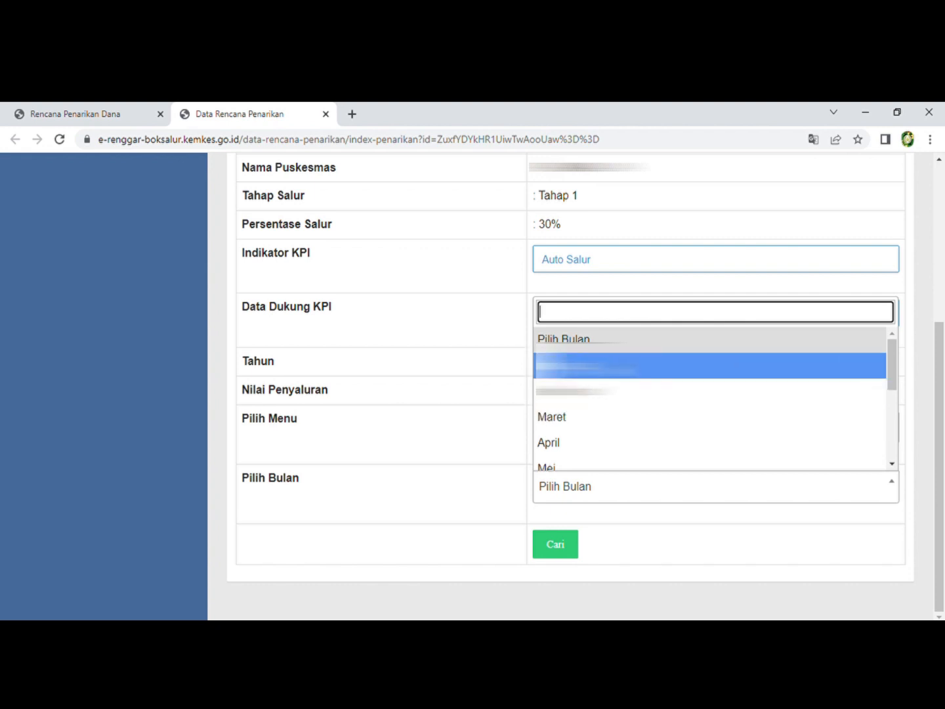
pyautogui.press('Return')
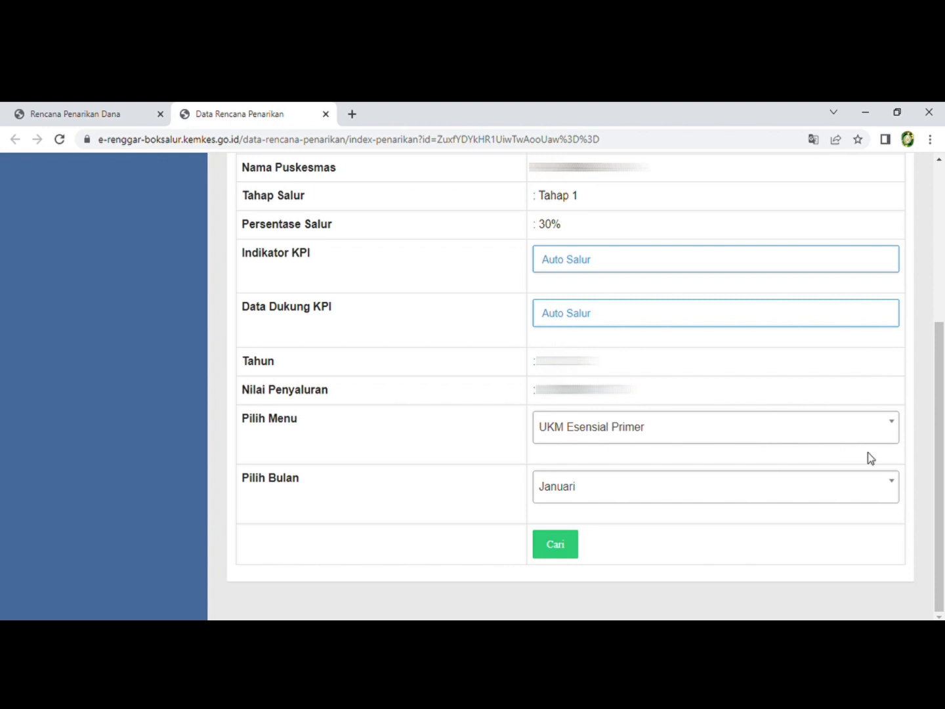
pyautogui.click(568, 548)
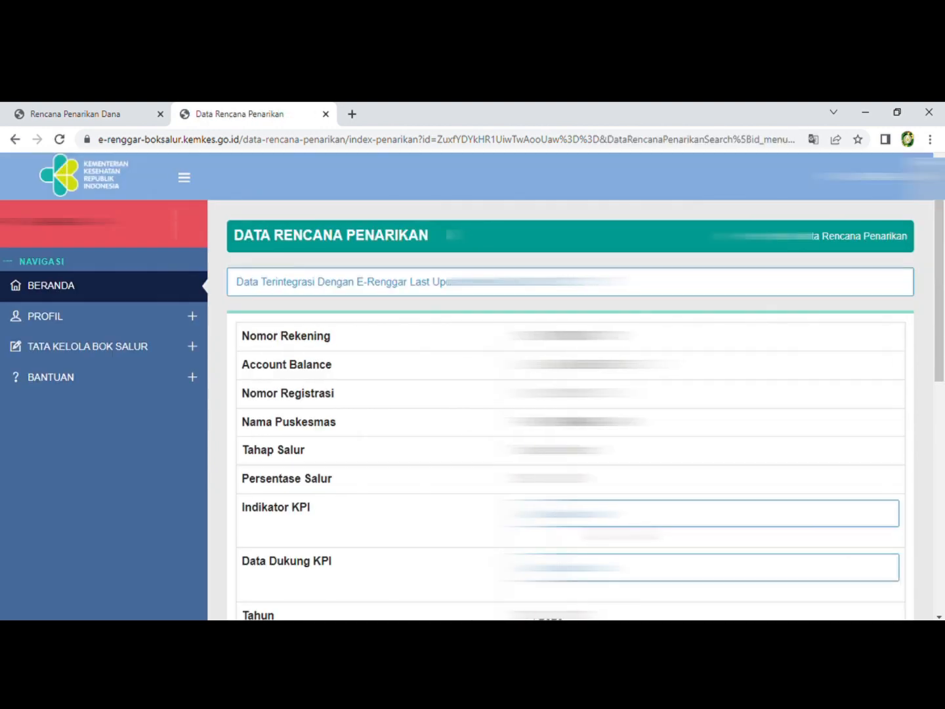
# - Add a withdrawal plan entry and set its Rincian Menu to Penurunan AKI-AKB dan Percepatan Perbaikan Gizi Masyarakat
pyautogui.moveTo(940, 354); pyautogui.dragTo(942, 570)
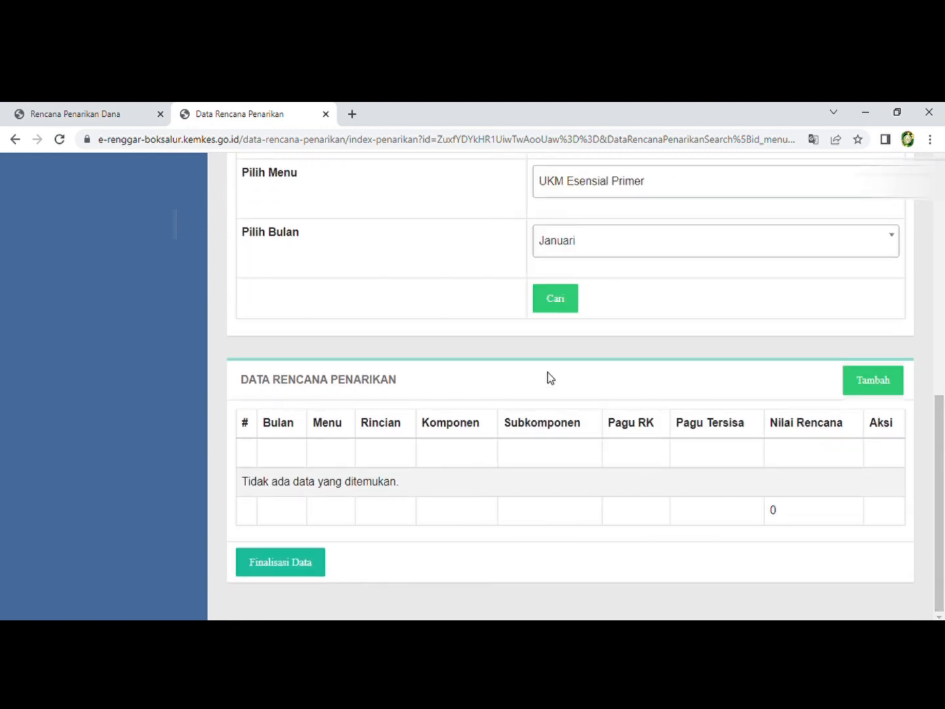
pyautogui.click(883, 388)
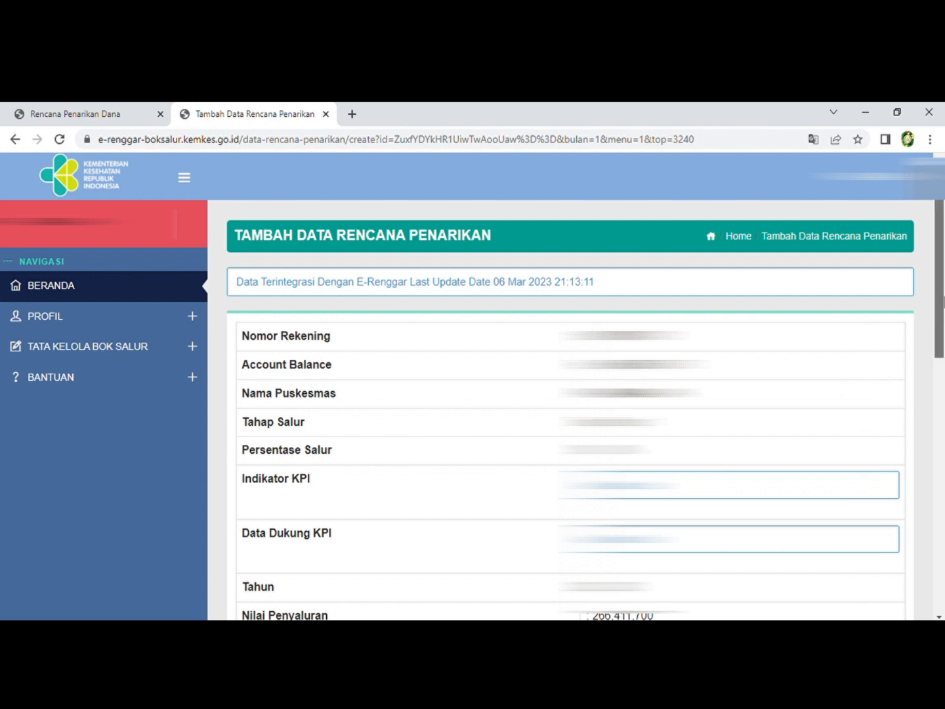
pyautogui.moveTo(940, 333); pyautogui.dragTo(944, 505)
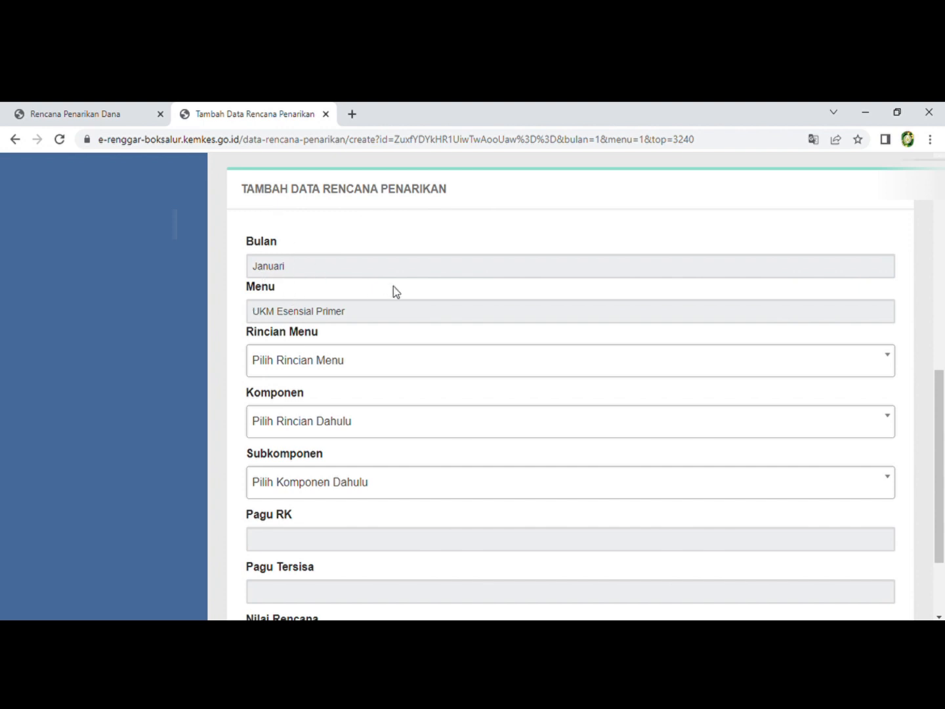
pyautogui.scroll(-1, 857, 282)
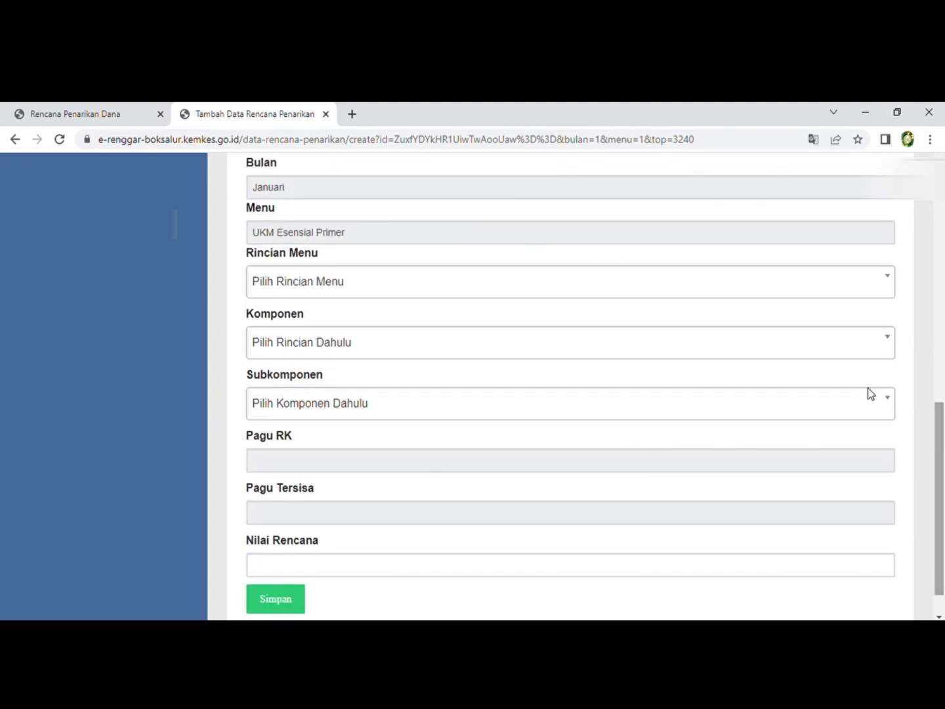
pyautogui.click(339, 298)
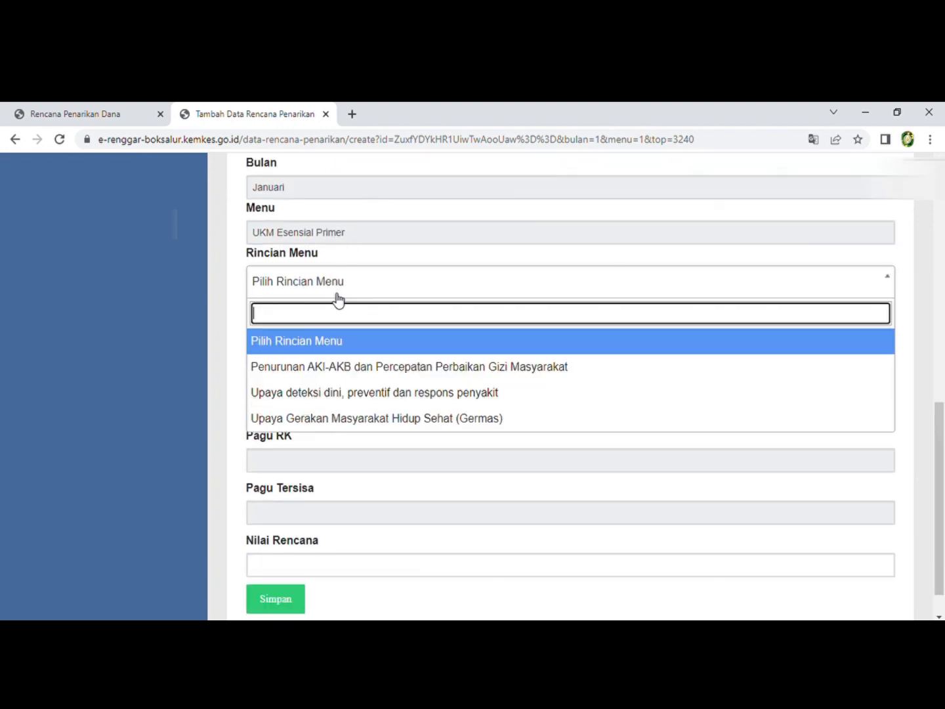
pyautogui.click(352, 373)
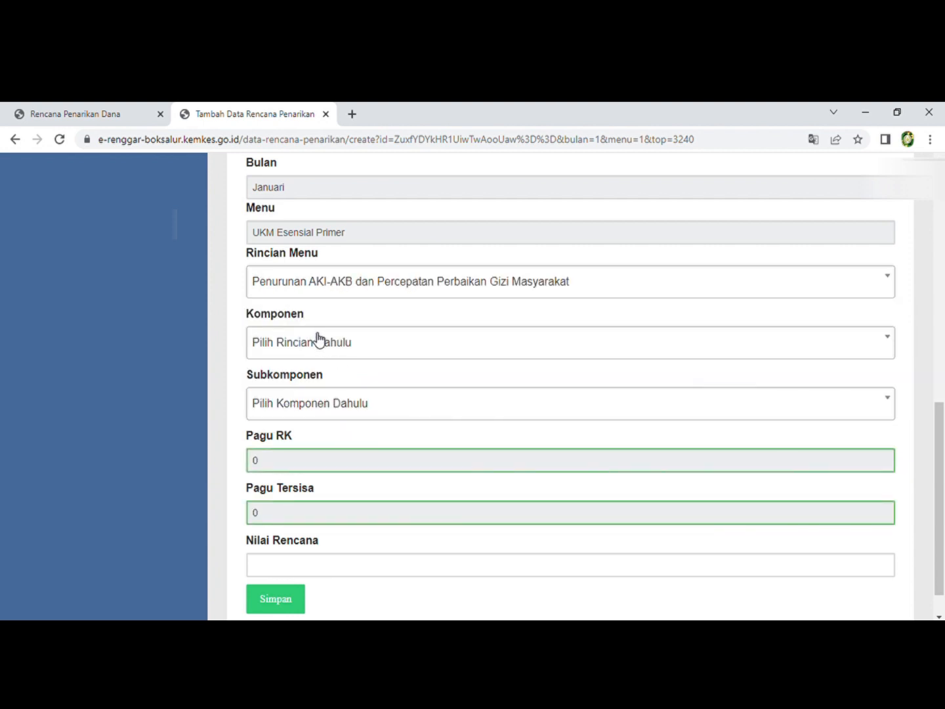
# - Set Komponen to Surveilans Kesehatan Gizi dan KIA and Subkomponen to Pelacakan dan pelaporan kematian dan pelaksanaan otopsi verbal kematian Ibu dan Bayi/balita
pyautogui.click(319, 339)
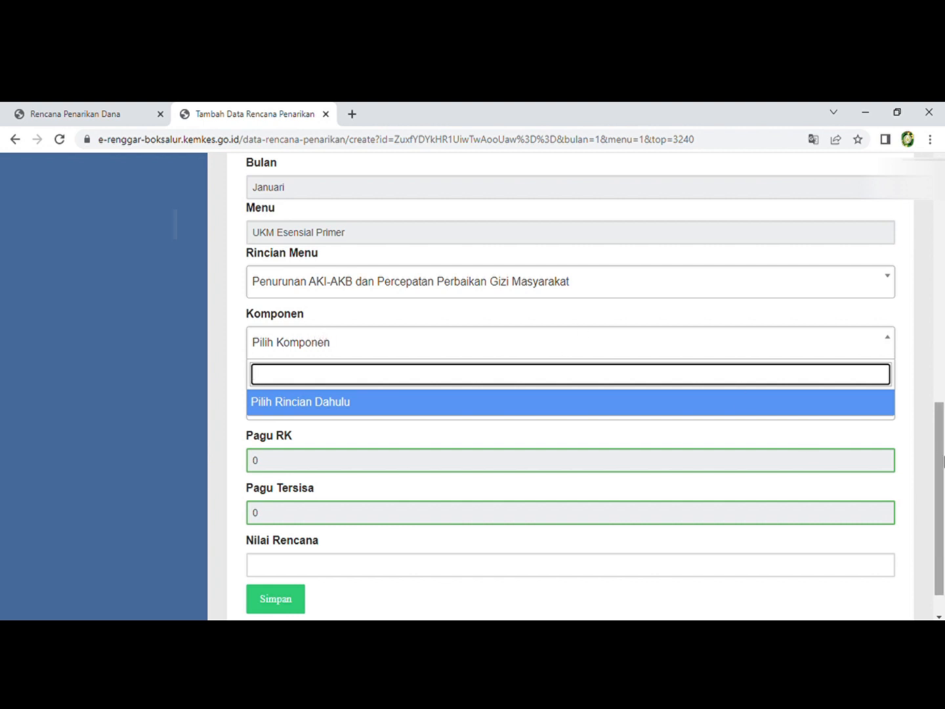
pyautogui.scroll(-1, 941, 511)
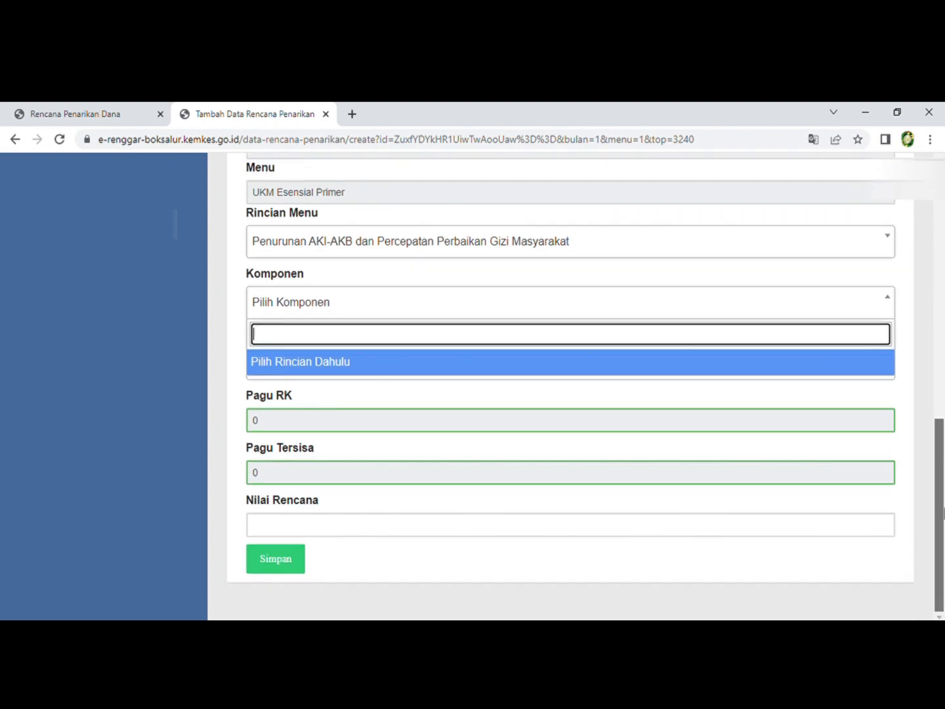
pyautogui.click(288, 312)
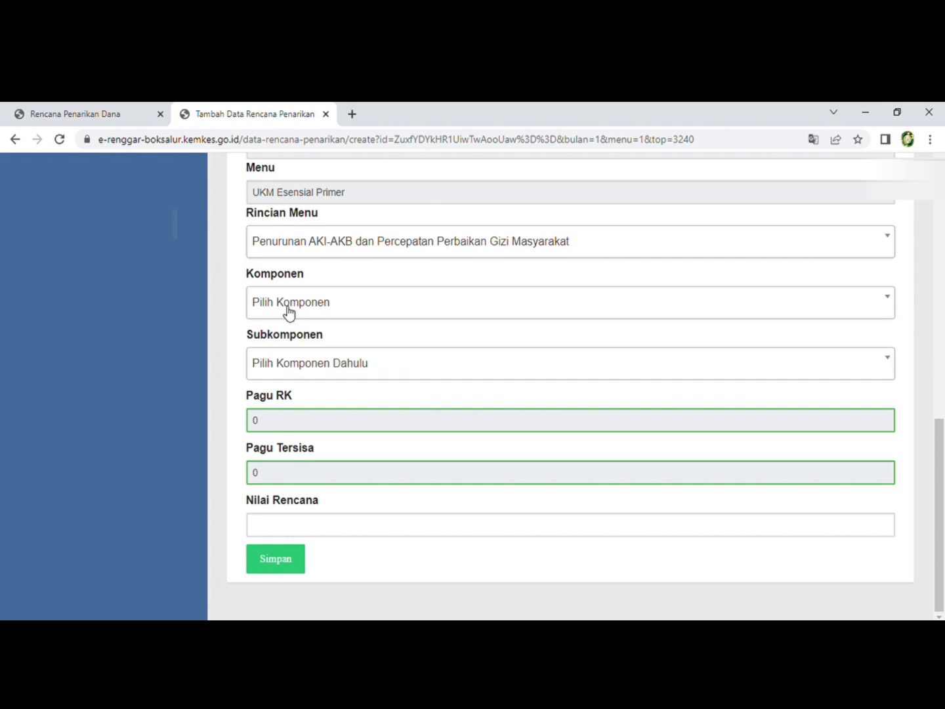
pyautogui.click(288, 312)
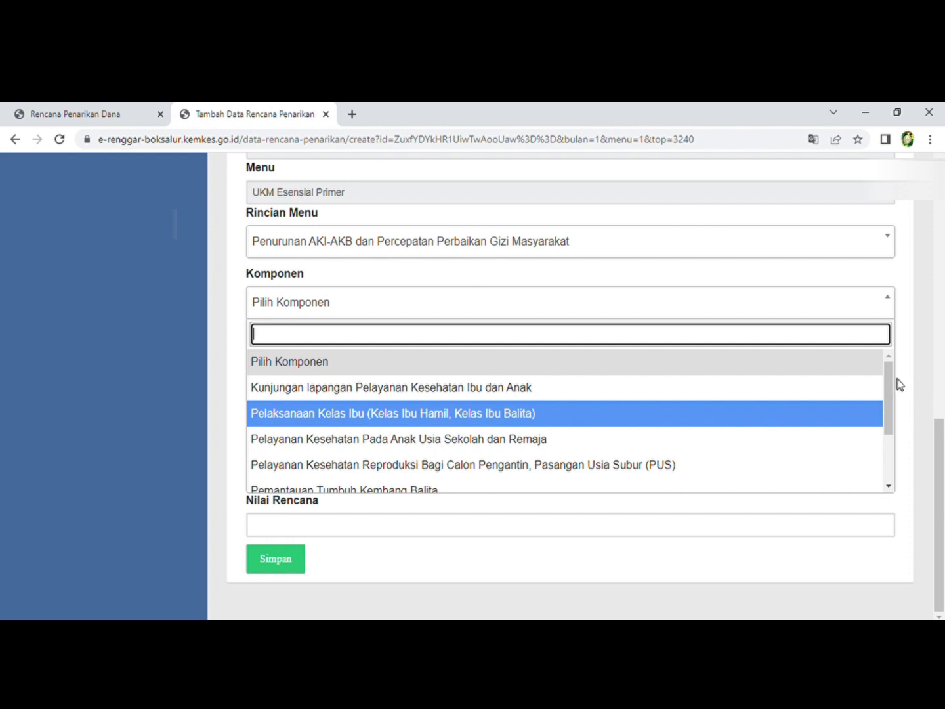
pyautogui.moveTo(891, 384); pyautogui.dragTo(900, 462)
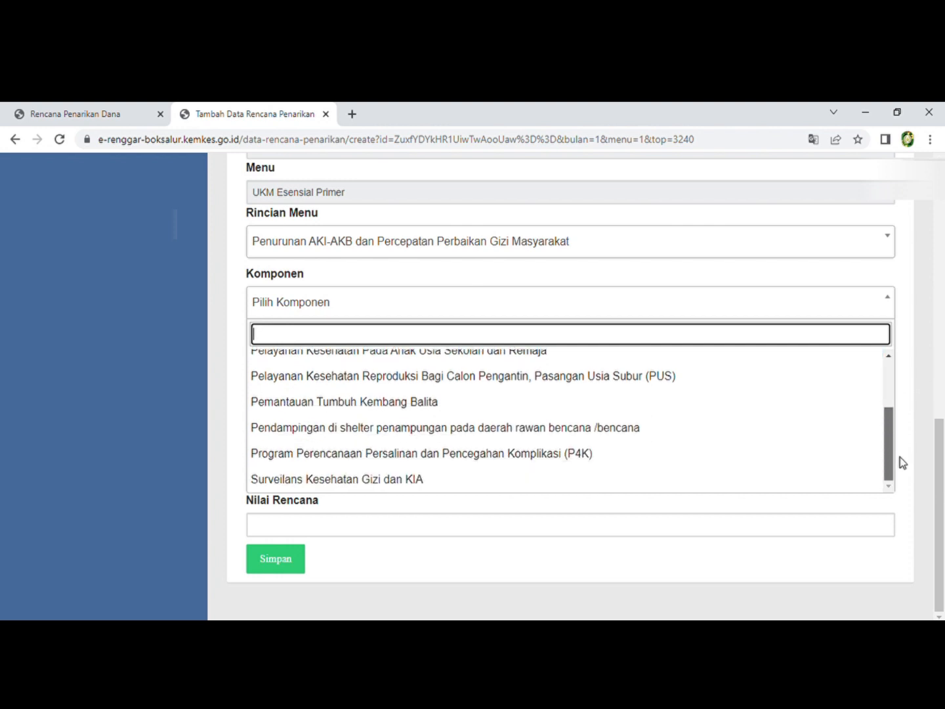
pyautogui.click(492, 479)
pyautogui.click(317, 374)
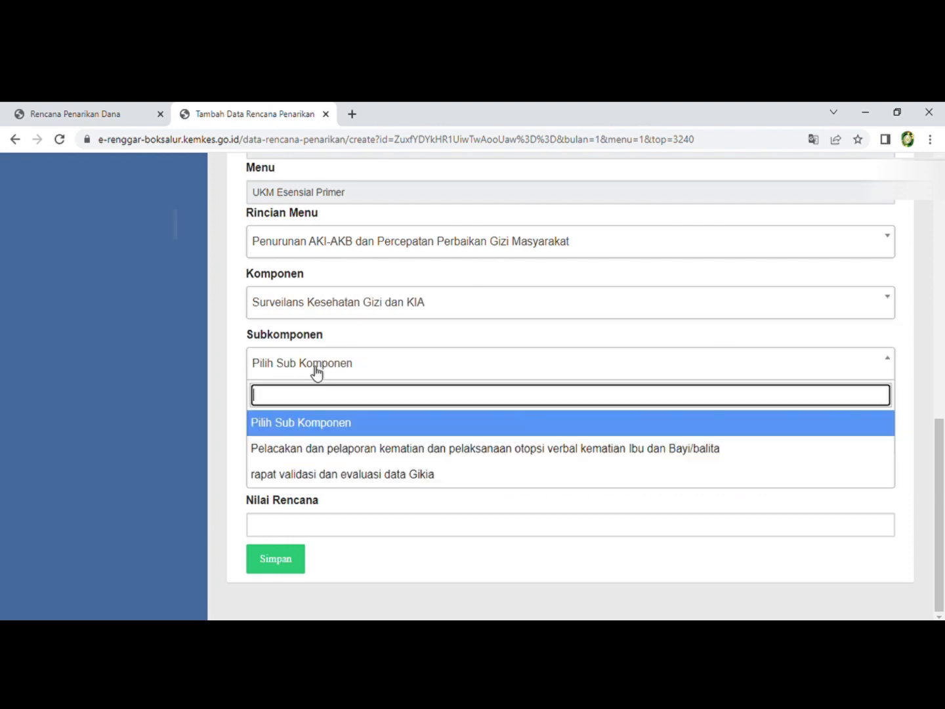
pyautogui.click(321, 452)
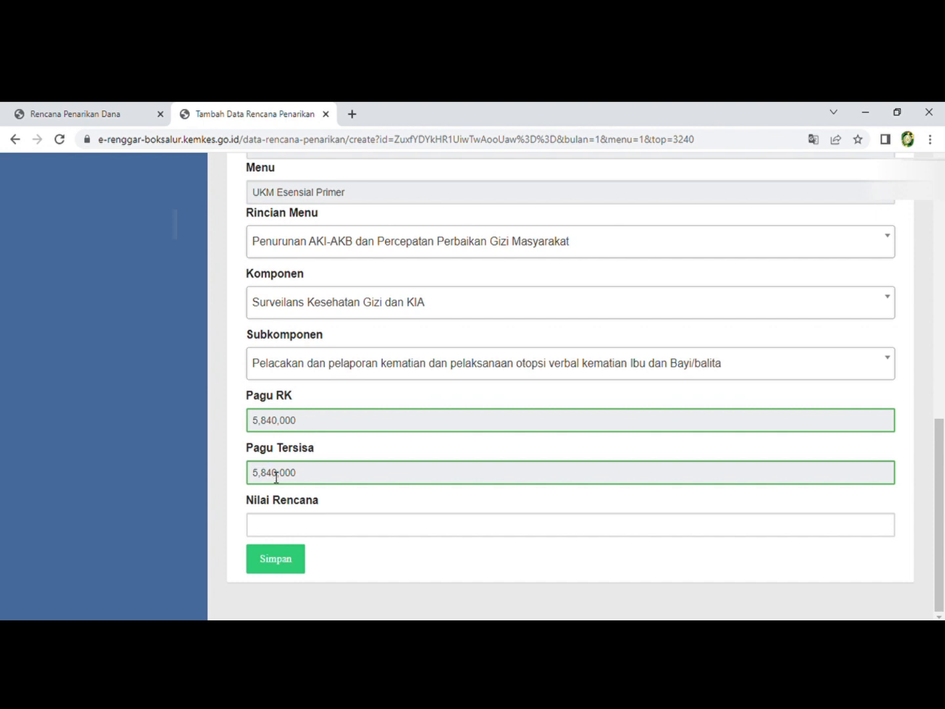
# - Set Nilai Rencana to 200,000, save the entry and review it in the Data Rencana Penarikan table
pyautogui.click(286, 525)
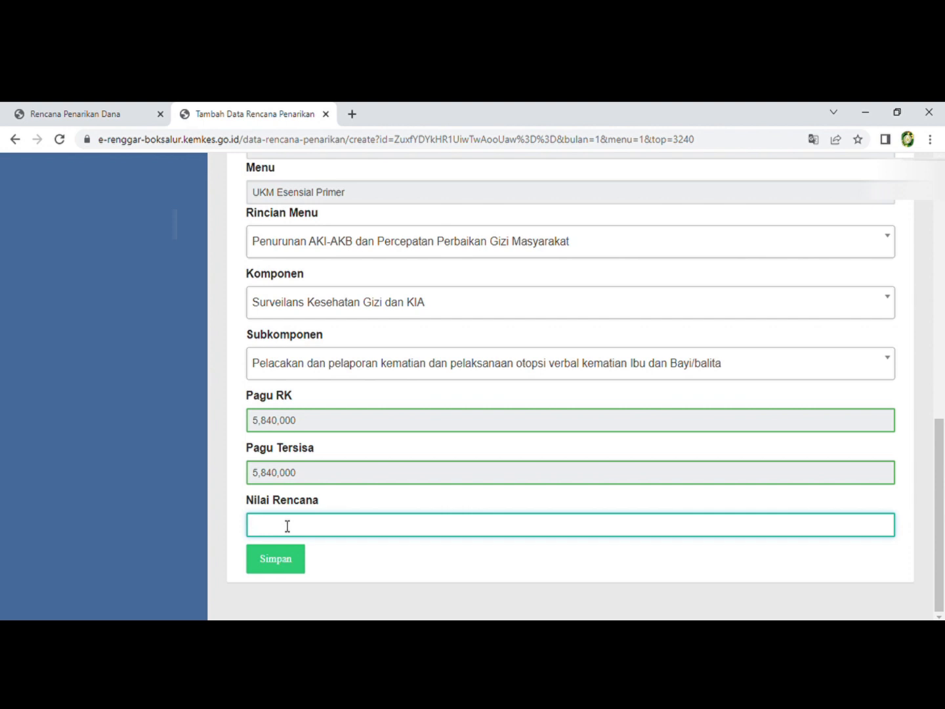
pyautogui.write('200,000')
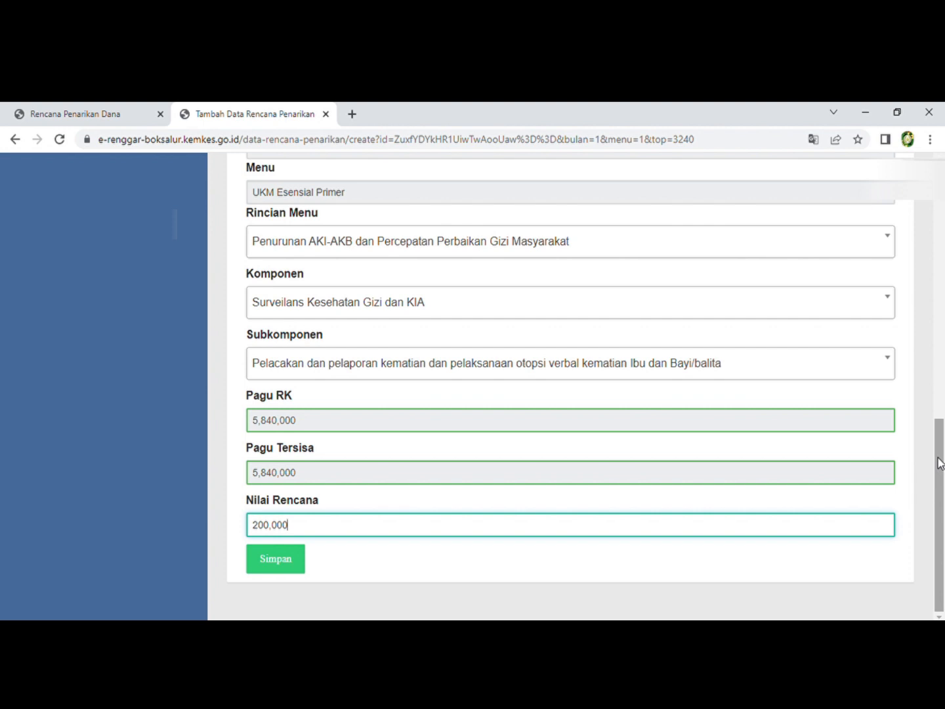
pyautogui.click(292, 561)
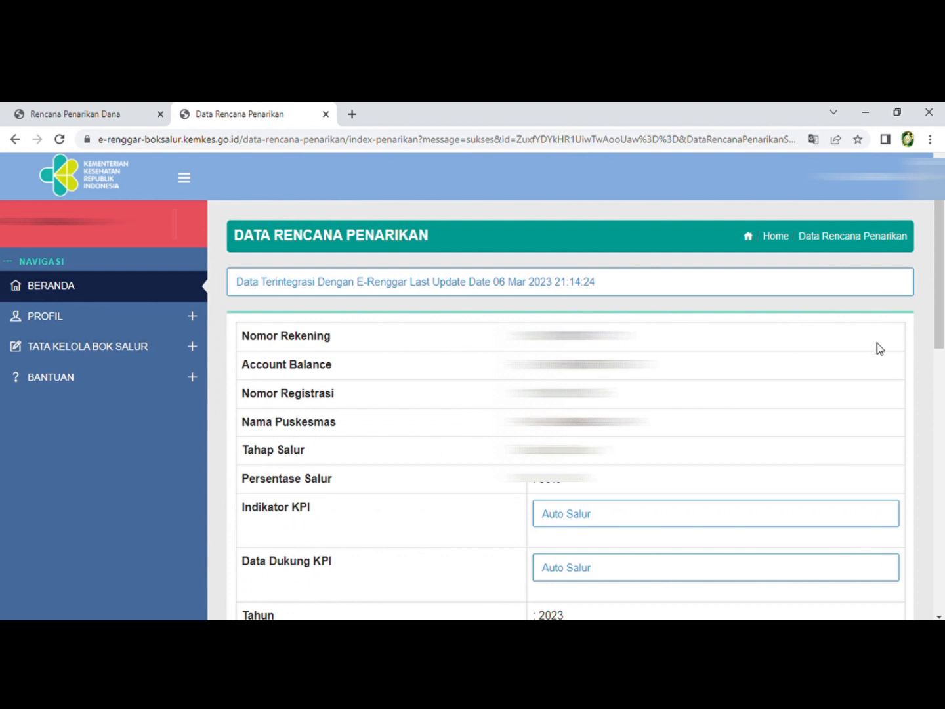
pyautogui.moveTo(944, 246); pyautogui.dragTo(944, 505)
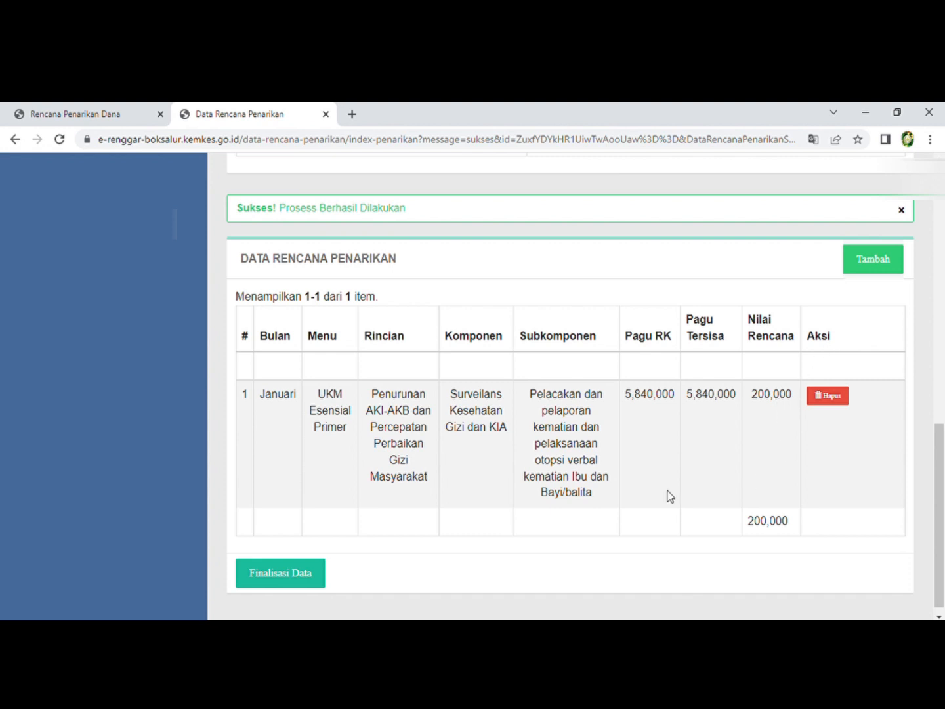
pyautogui.moveTo(944, 447); pyautogui.dragTo(939, 289)
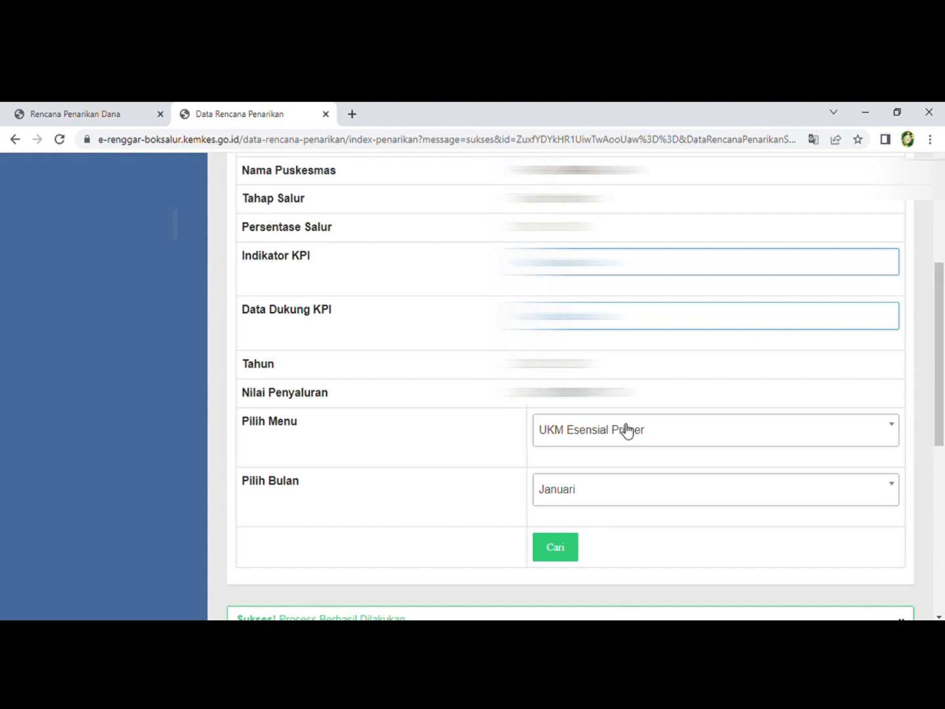
# - Add another withdrawal plan entry for Januari and set its Rincian Menu to Upaya deteksi dini, preventif dan respons penyakit
pyautogui.moveTo(943, 359); pyautogui.dragTo(943, 427)
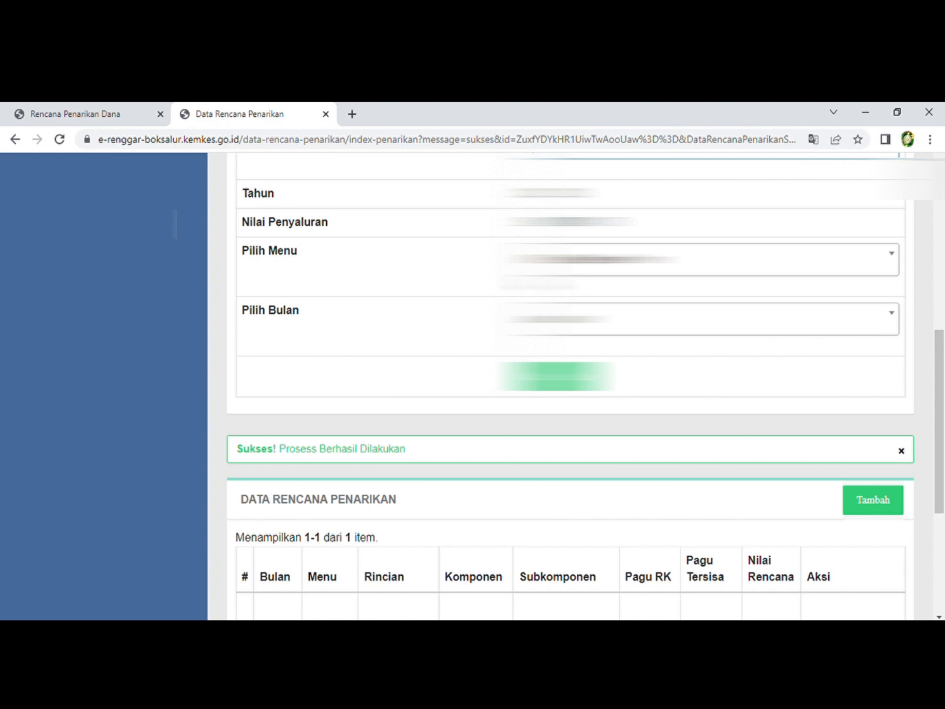
pyautogui.click(865, 500)
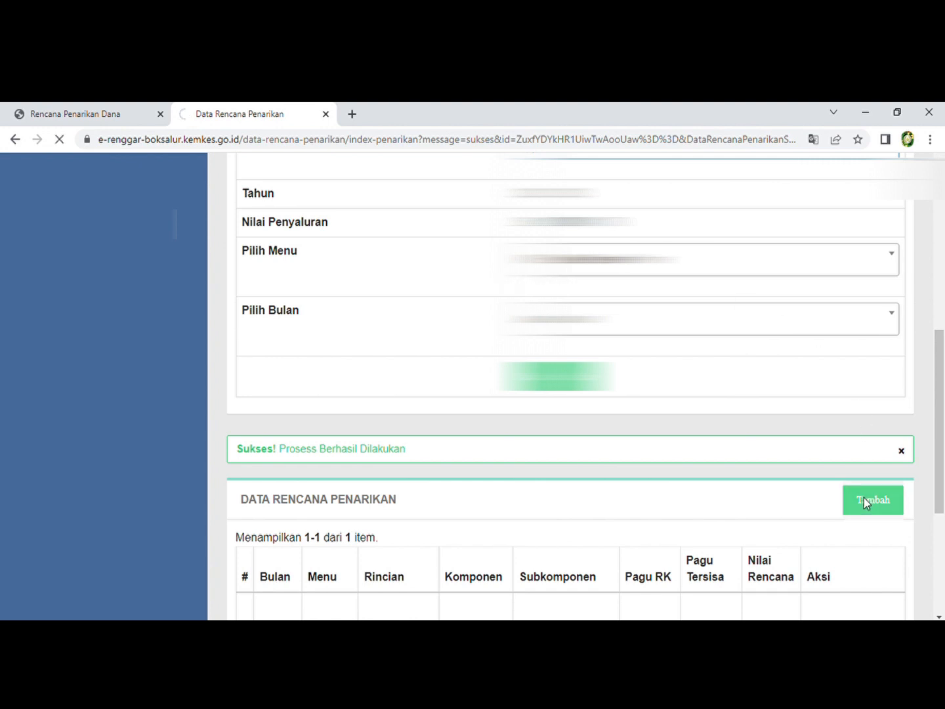
pyautogui.moveTo(941, 388); pyautogui.dragTo(940, 486)
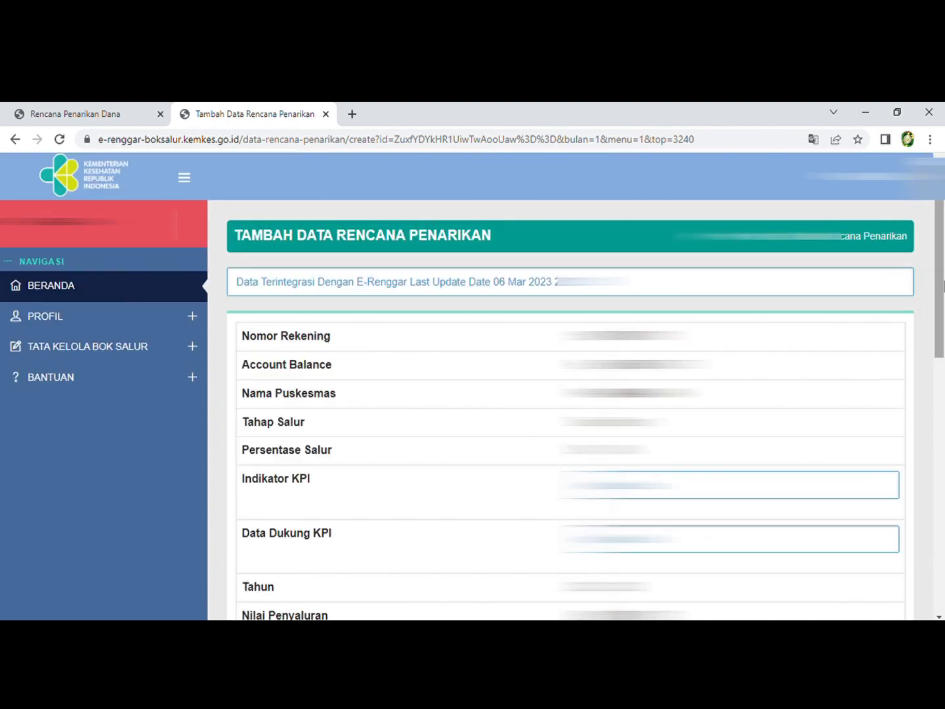
pyautogui.moveTo(940, 341); pyautogui.dragTo(880, 553)
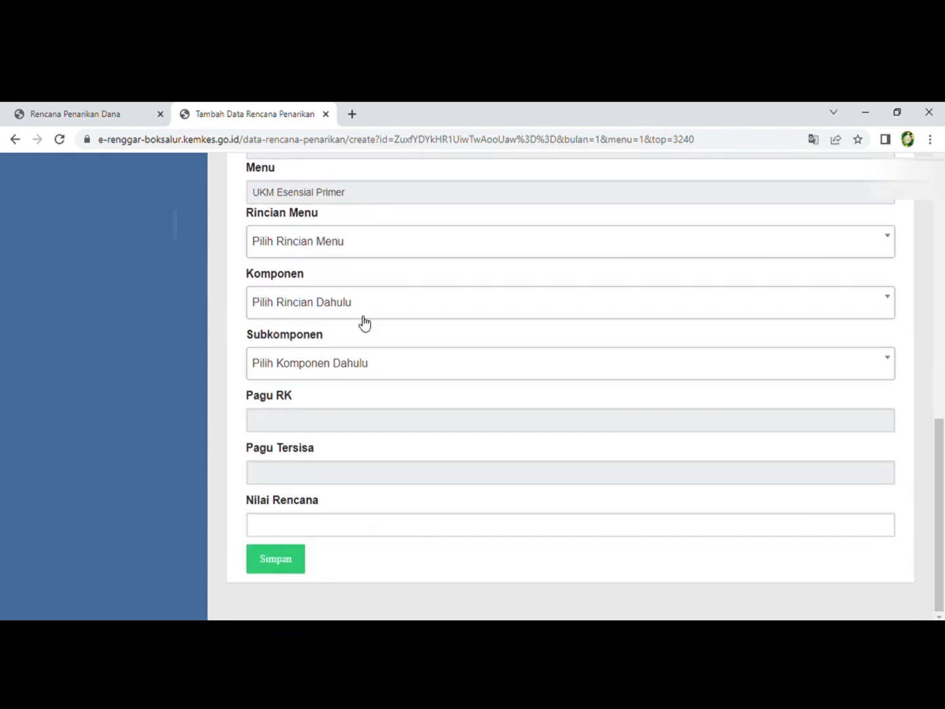
pyautogui.click(338, 247)
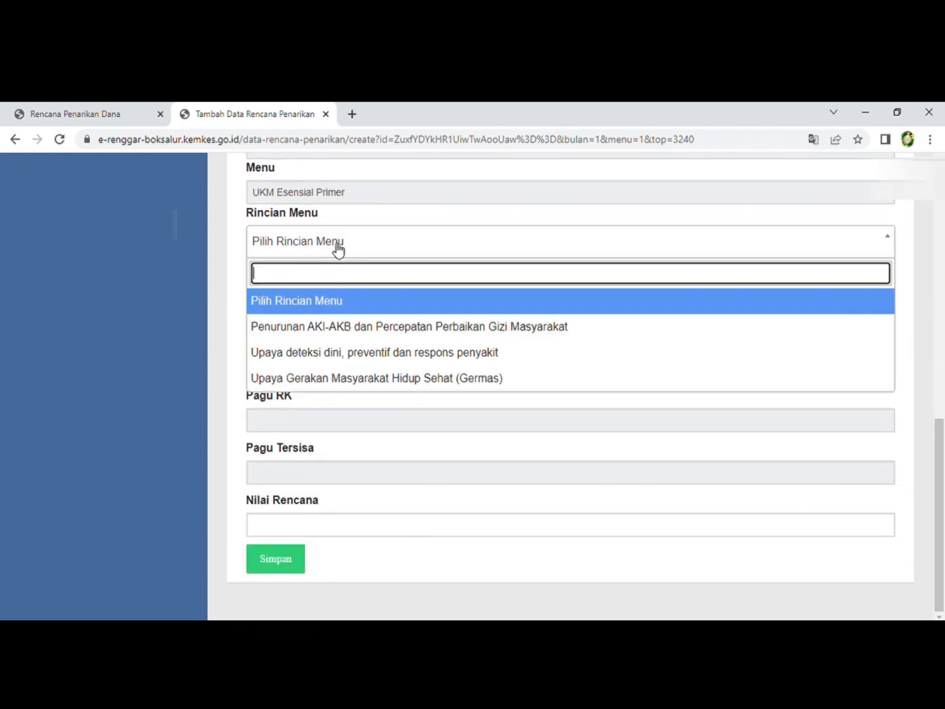
pyautogui.click(316, 352)
# - Set Komponen to Deteksi dini faktor risiko dan penyakit tidak menular di masyarakat and Subkomponen to Deteksi dini/Skrining faktor risiko & PTM Prioritas di masyarakat dan institusi
pyautogui.click(293, 312)
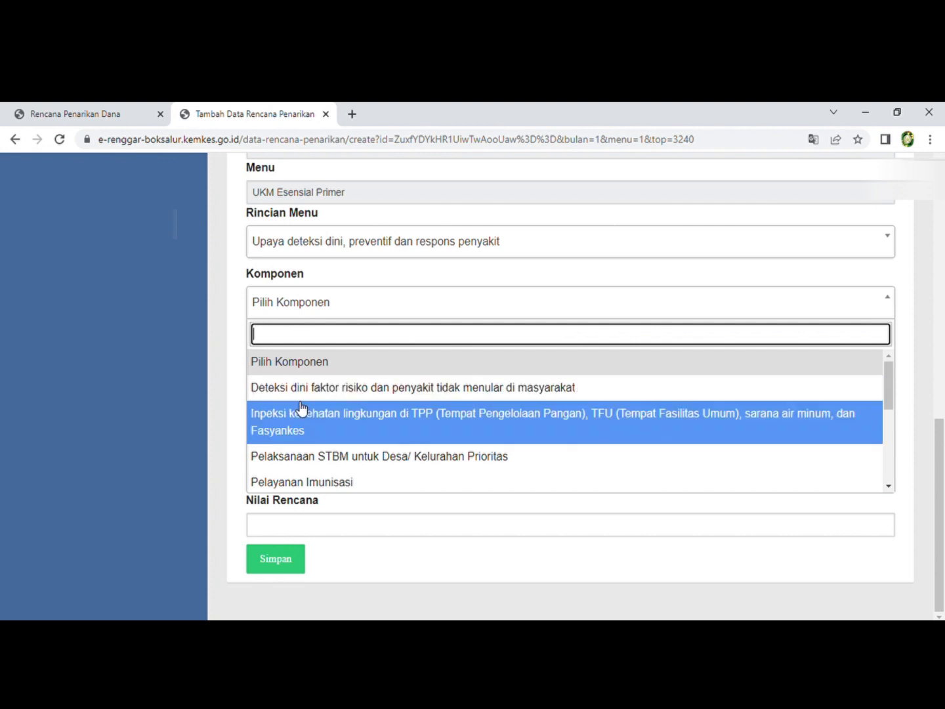
pyautogui.click(293, 388)
pyautogui.click(290, 379)
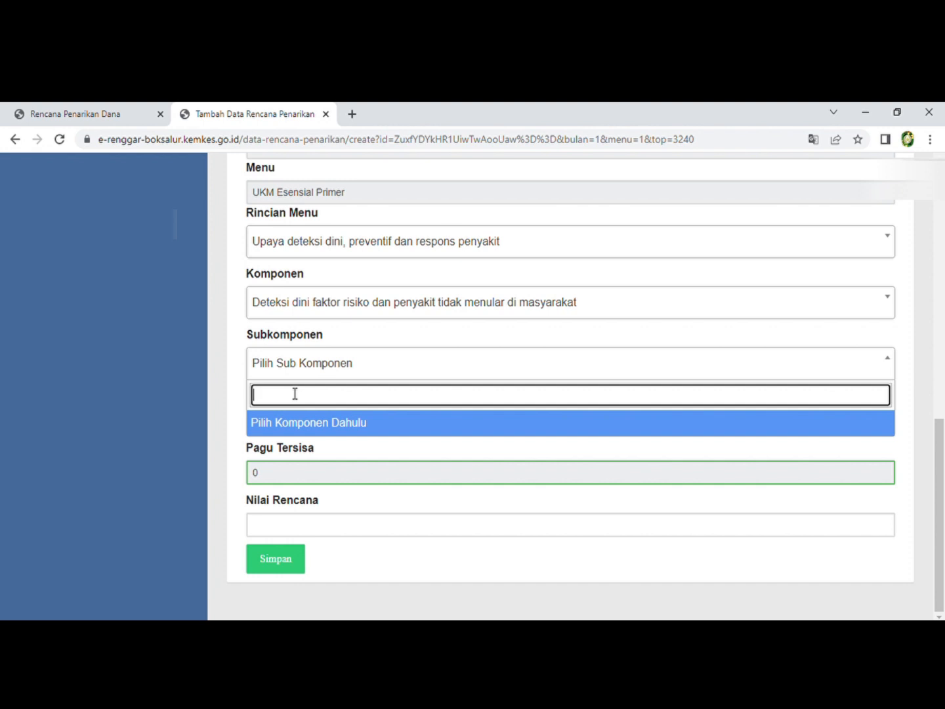
pyautogui.click(293, 368)
pyautogui.click(293, 368)
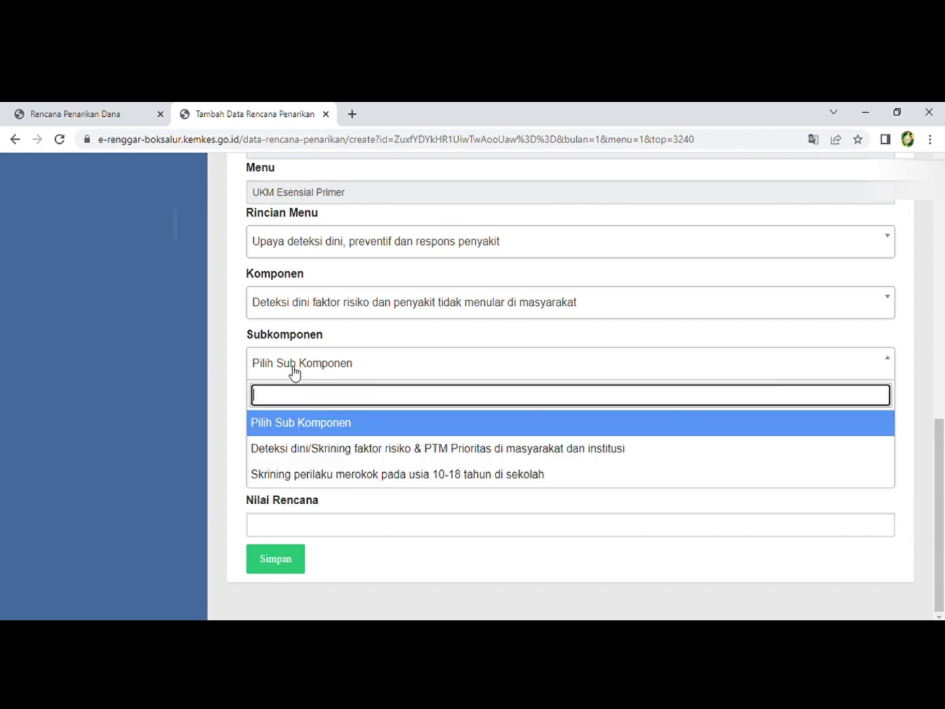
pyautogui.click(302, 446)
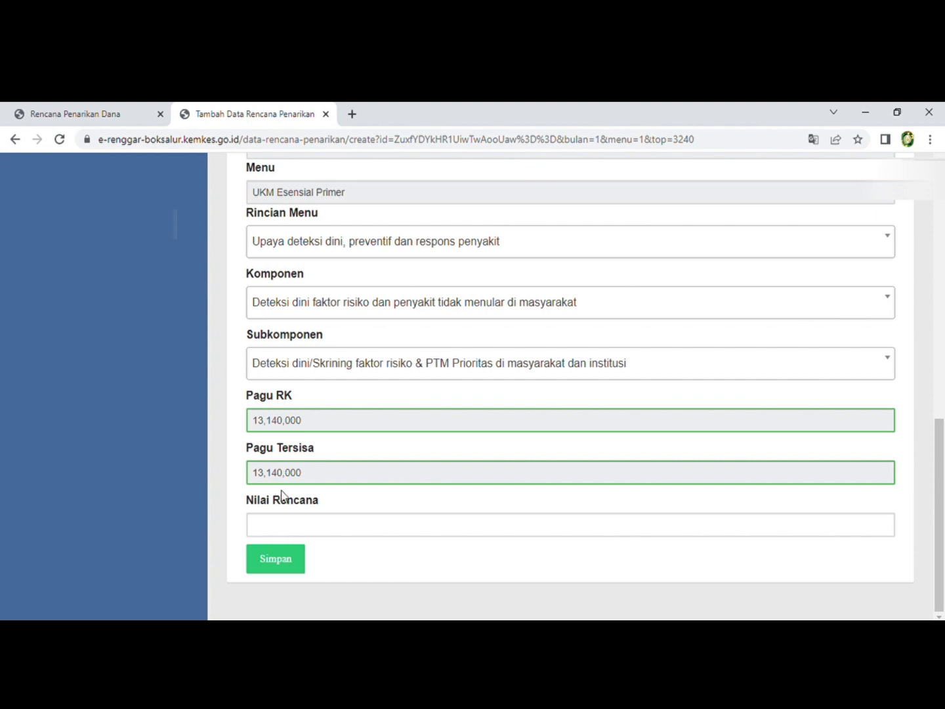
# - Set Nilai Rencana to 100,000 and save the Januari entry
pyautogui.click(285, 532)
pyautogui.write('1')
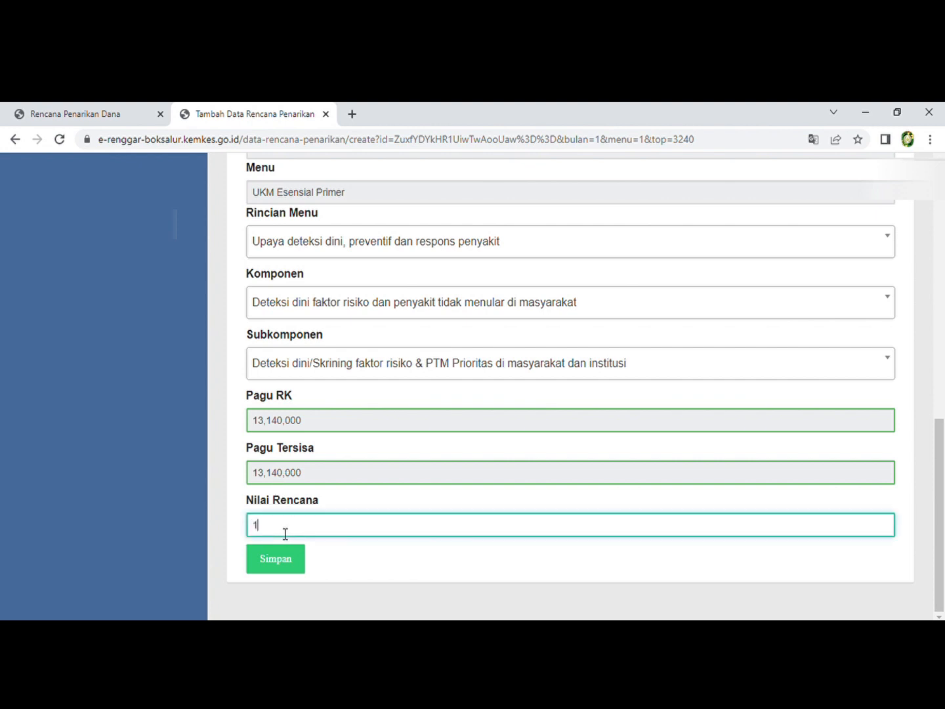
pyautogui.write('00,000')
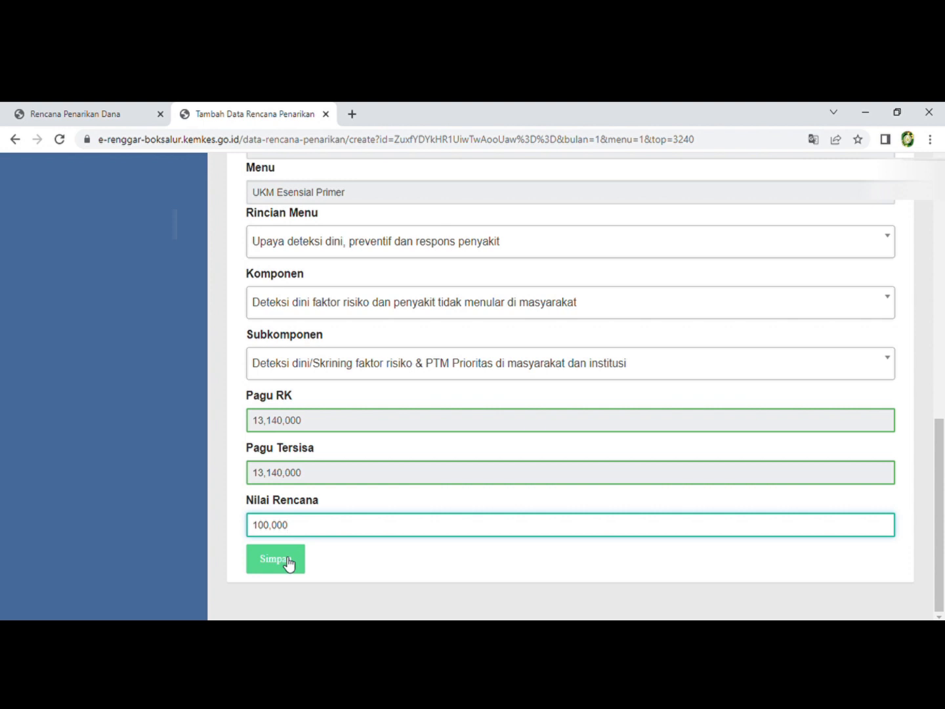
pyautogui.click(288, 562)
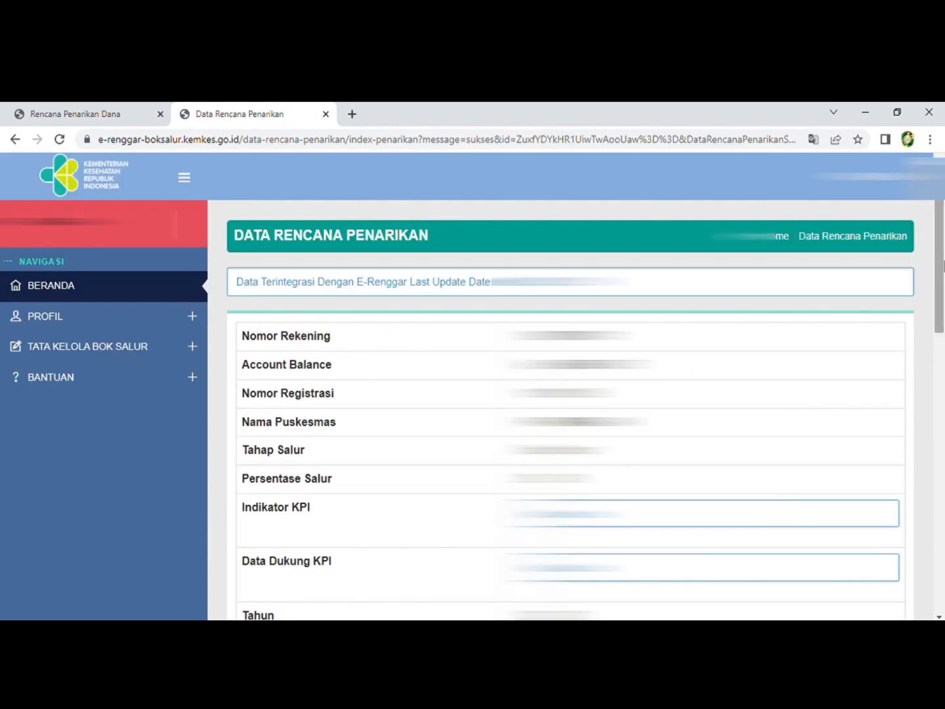
# - Search the withdrawal plan data with Pilih Menu set to Insentif Tenaga UKM Puskesmas and Pilih Bulan set to Februari
pyautogui.moveTo(942, 285); pyautogui.dragTo(943, 384)
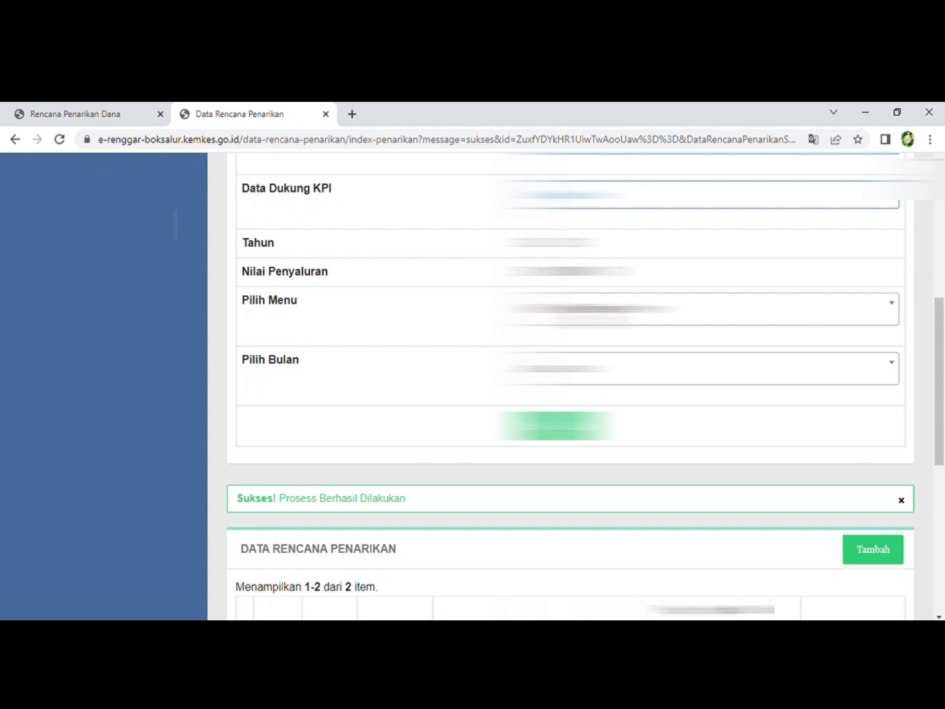
pyautogui.click(753, 321)
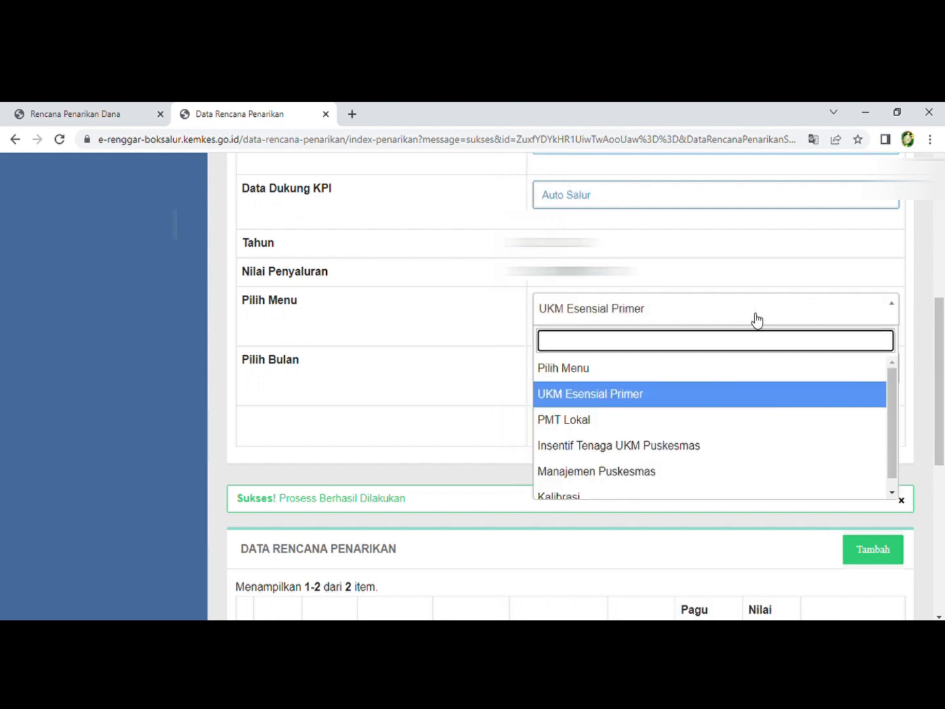
pyautogui.click(588, 449)
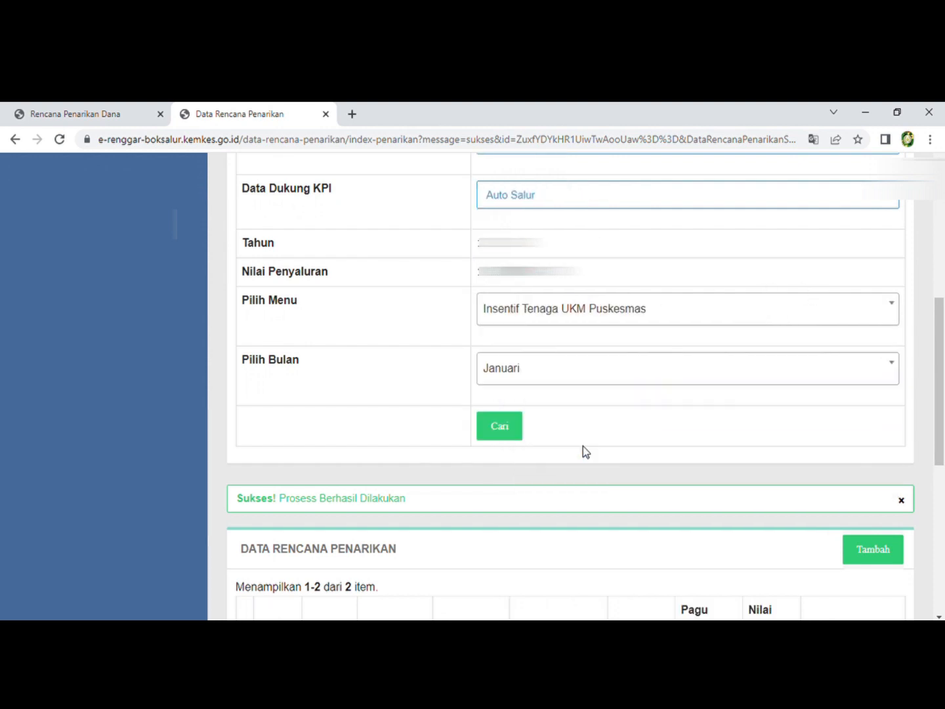
pyautogui.click(546, 375)
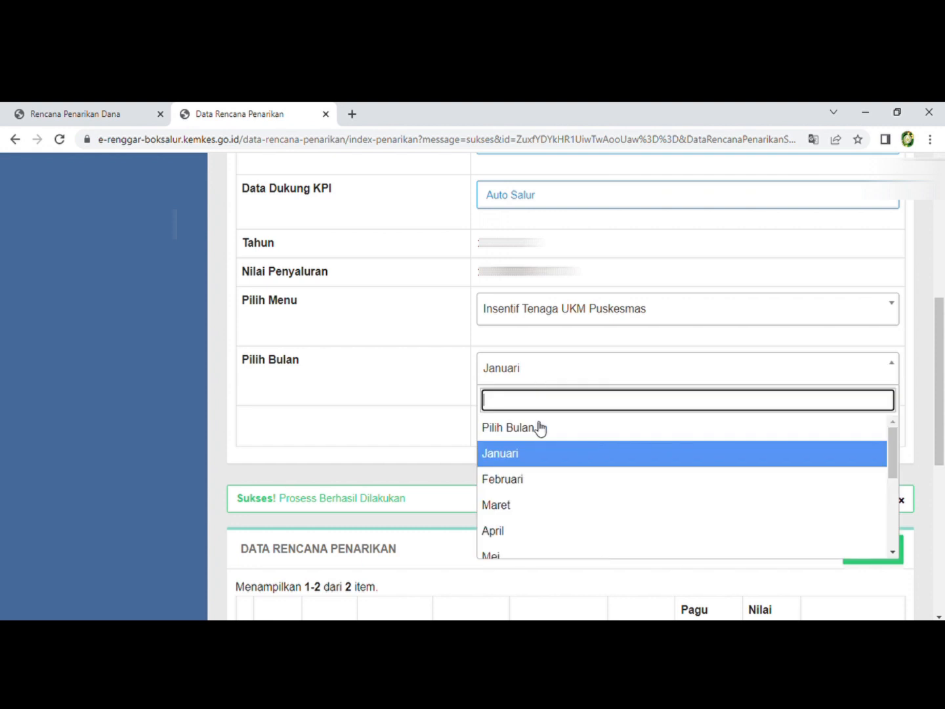
pyautogui.click(529, 487)
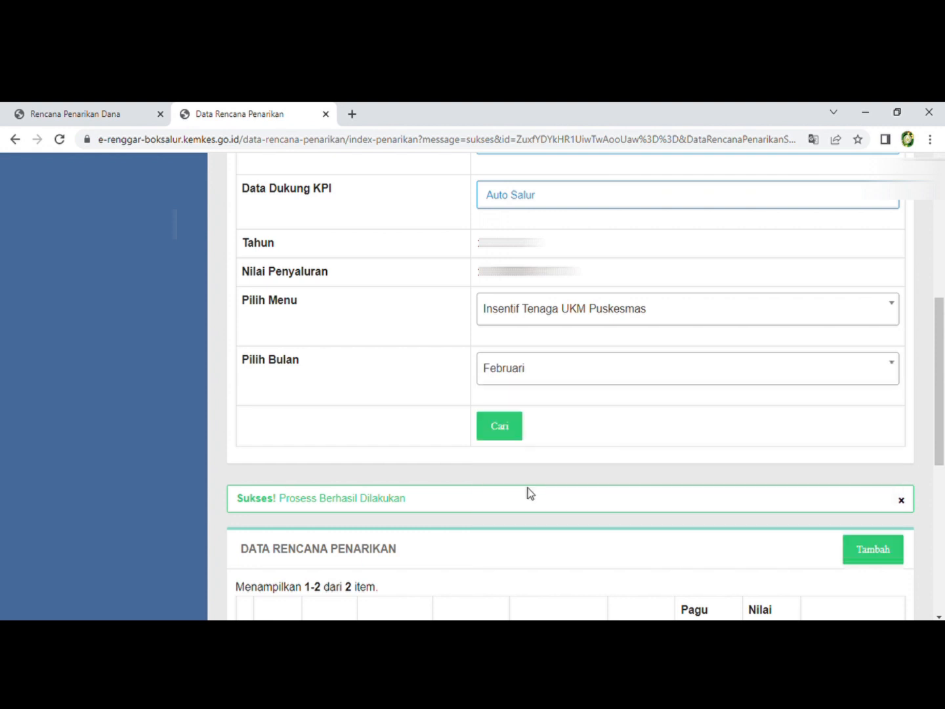
pyautogui.click(507, 429)
# - Add a withdrawal plan entry for Februari and set its Rincian Menu to Insentif Tenaga UKM Puskesmas
pyautogui.scroll(-6, 507, 428)
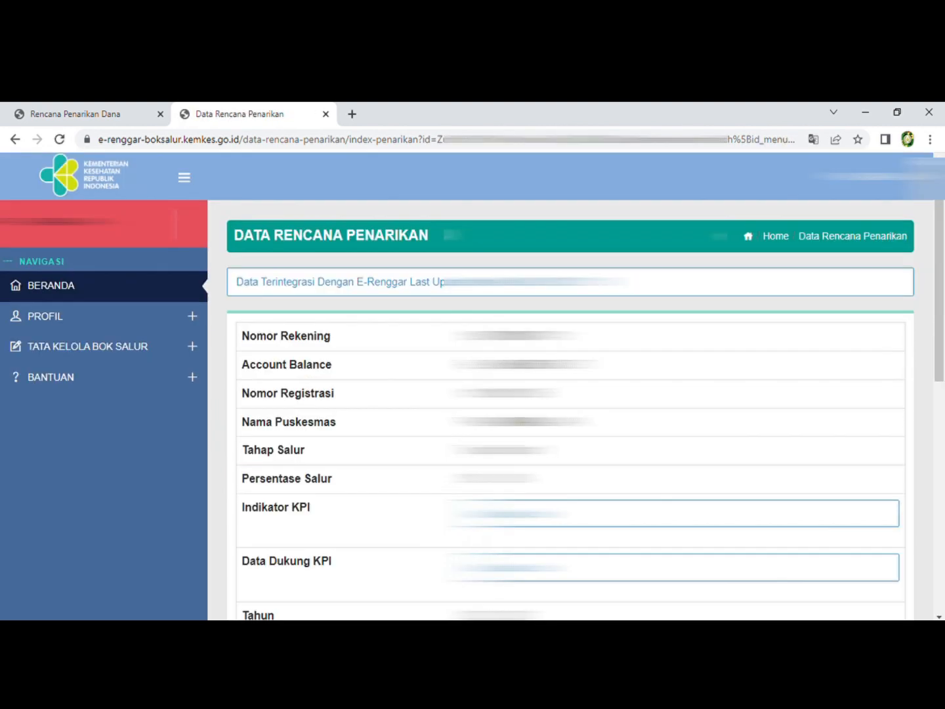
pyautogui.click(943, 456)
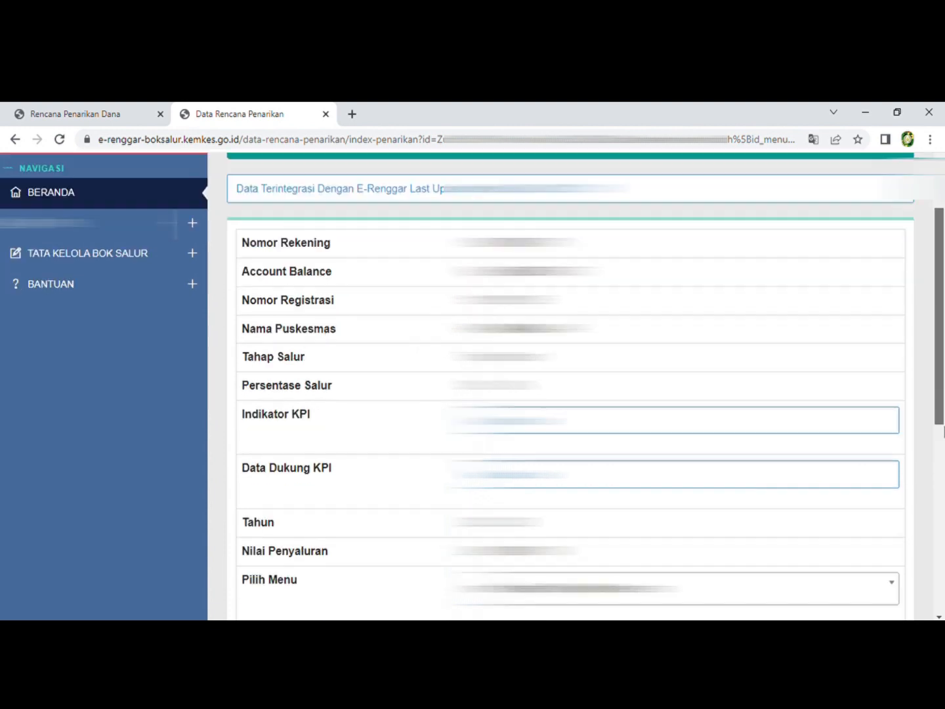
pyautogui.moveTo(942, 564)
pyautogui.mouseDown()
pyautogui.moveTo(937, 591)
pyautogui.moveTo(937, 578)
pyautogui.mouseUp()
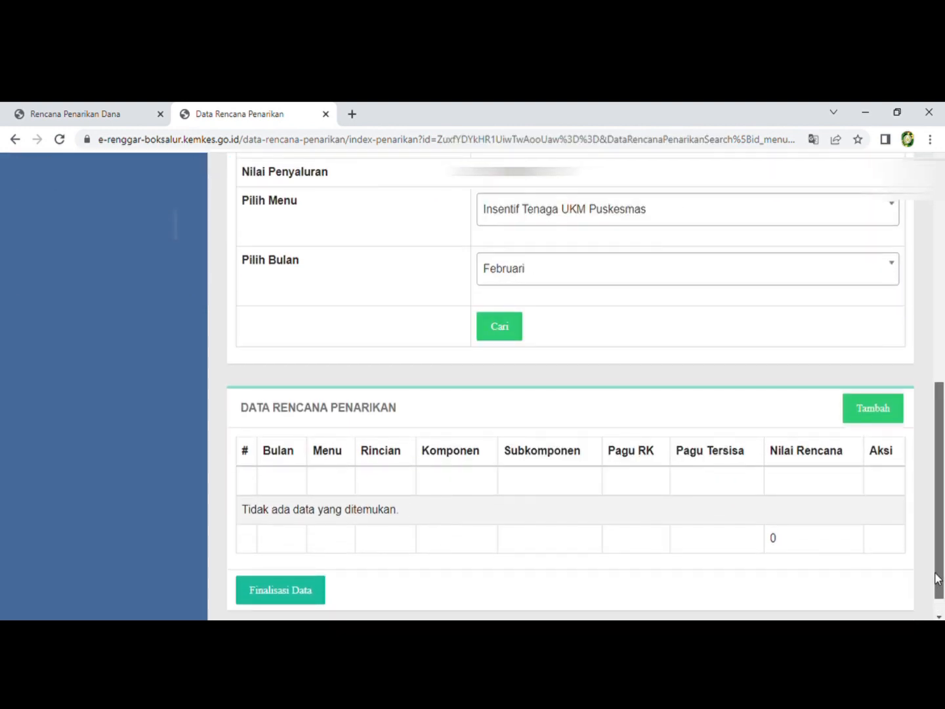
pyautogui.click(878, 410)
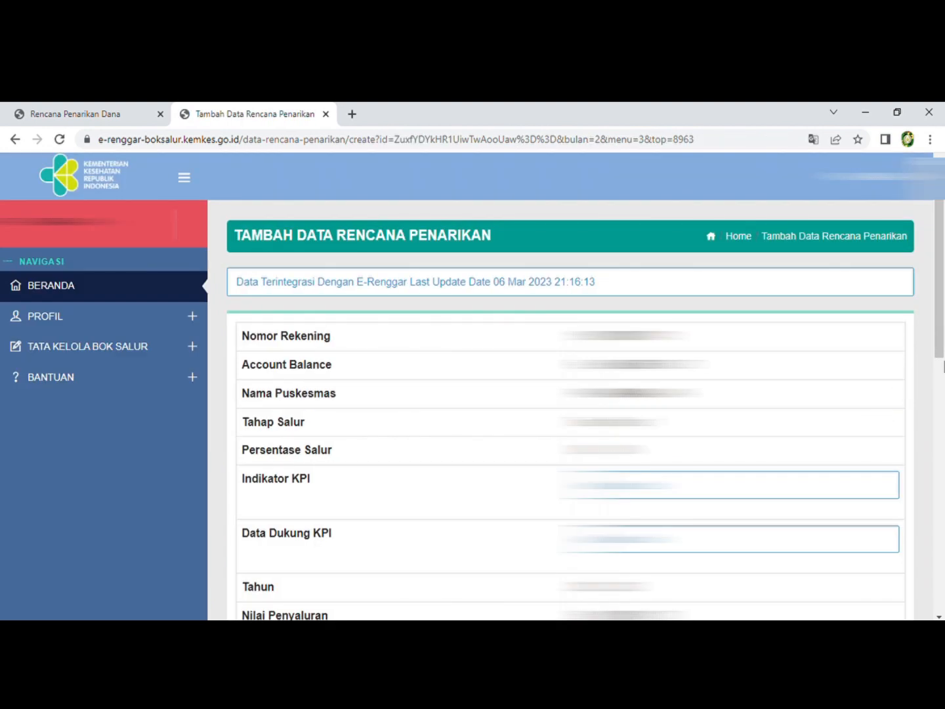
pyautogui.moveTo(940, 281); pyautogui.dragTo(943, 456)
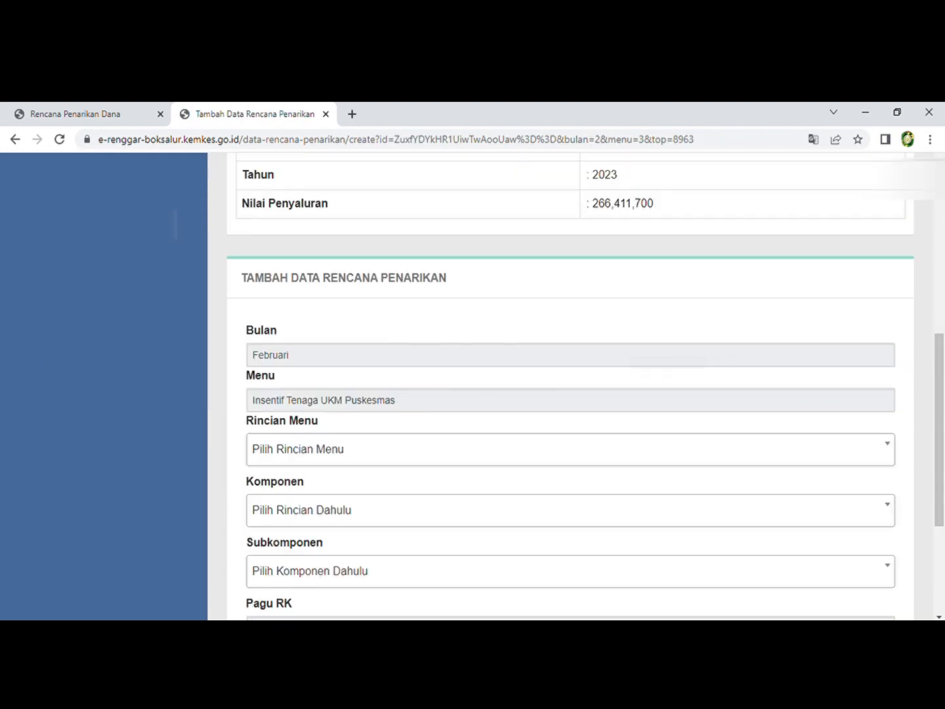
pyautogui.click(388, 448)
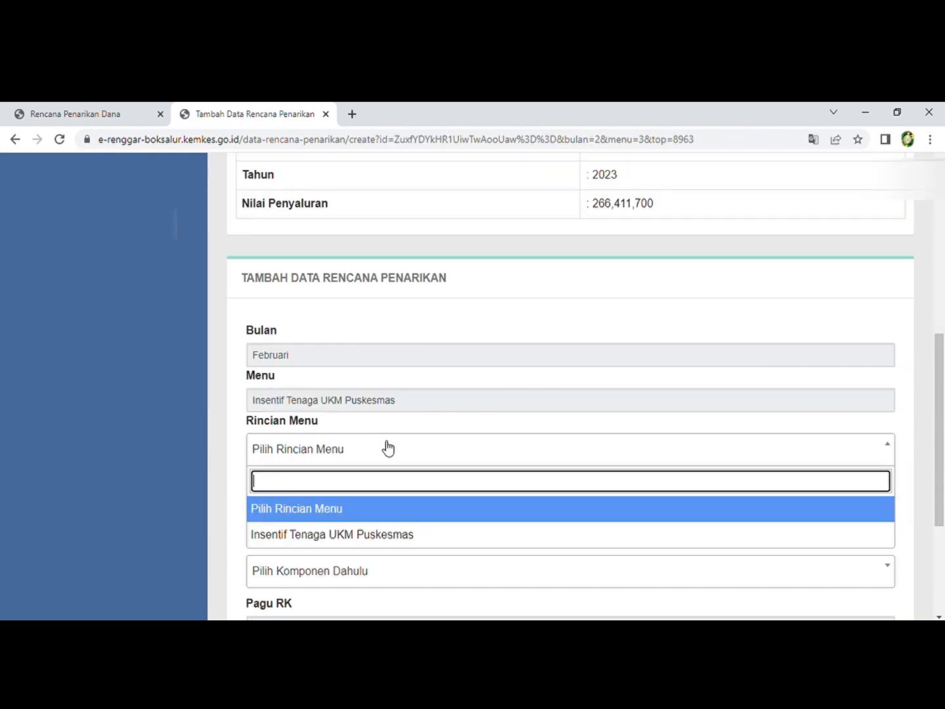
pyautogui.click(332, 534)
# - Set both Komponen and Subkomponen to Pemberian Insentif untuk tenaga Puskesmas yang melaksanakan kegiatan Program Upaya Kesehatan Masyakat (UKM)
pyautogui.scroll(-2, 336, 434)
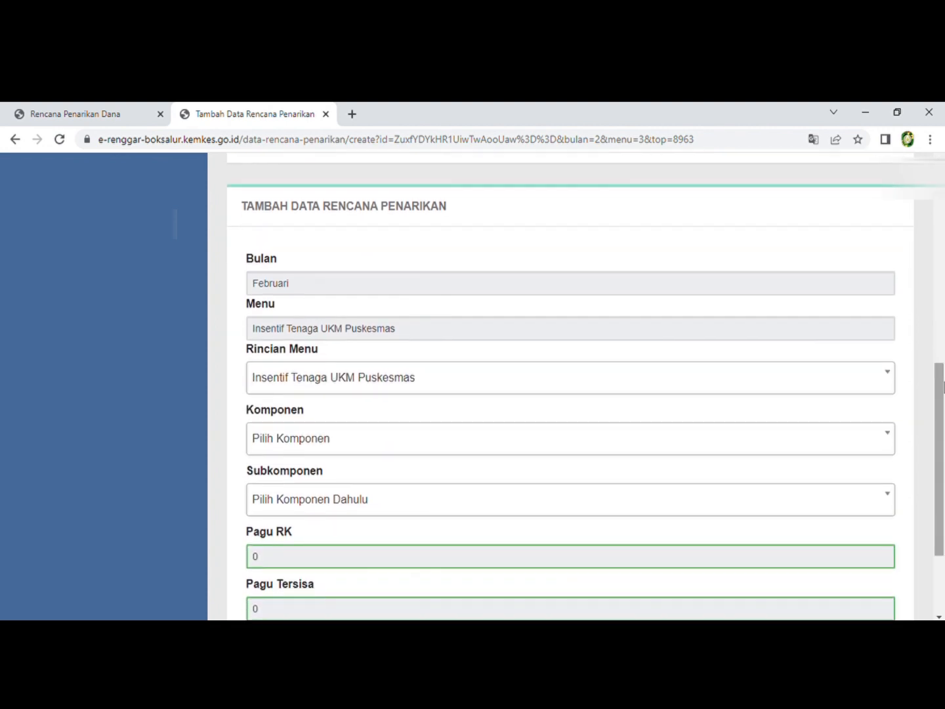
pyautogui.click(337, 434)
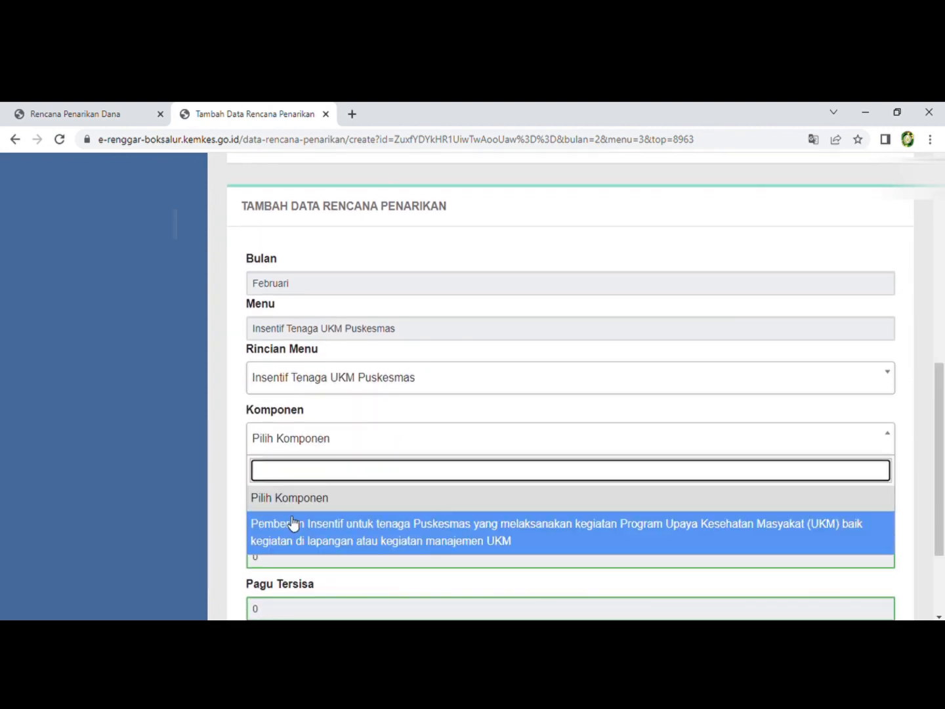
pyautogui.click(292, 525)
pyautogui.scroll(-2, 933, 382)
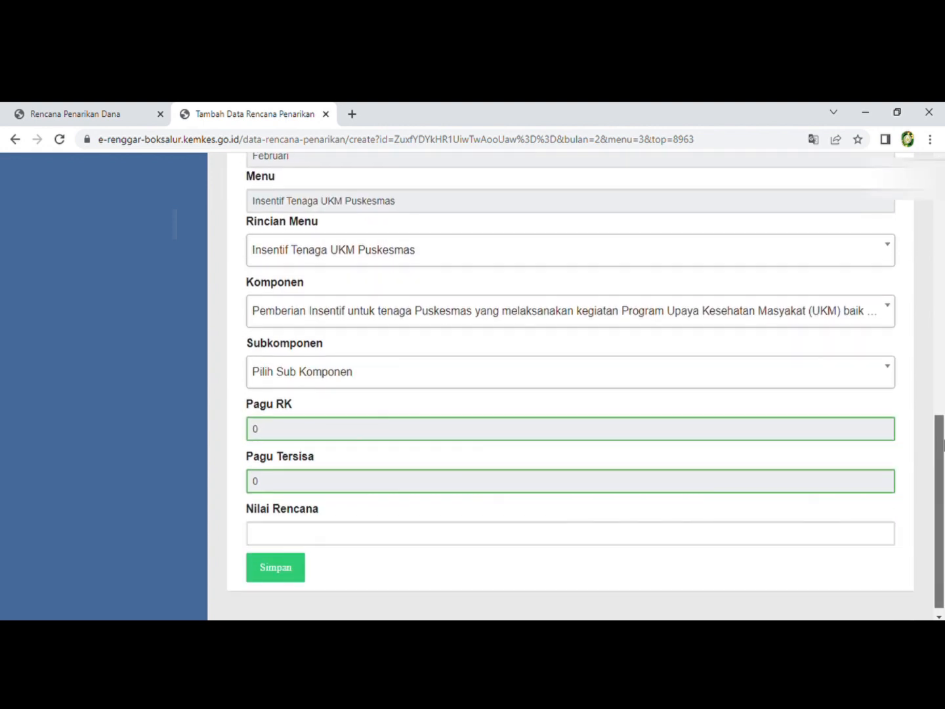
pyautogui.click(415, 366)
pyautogui.click(358, 469)
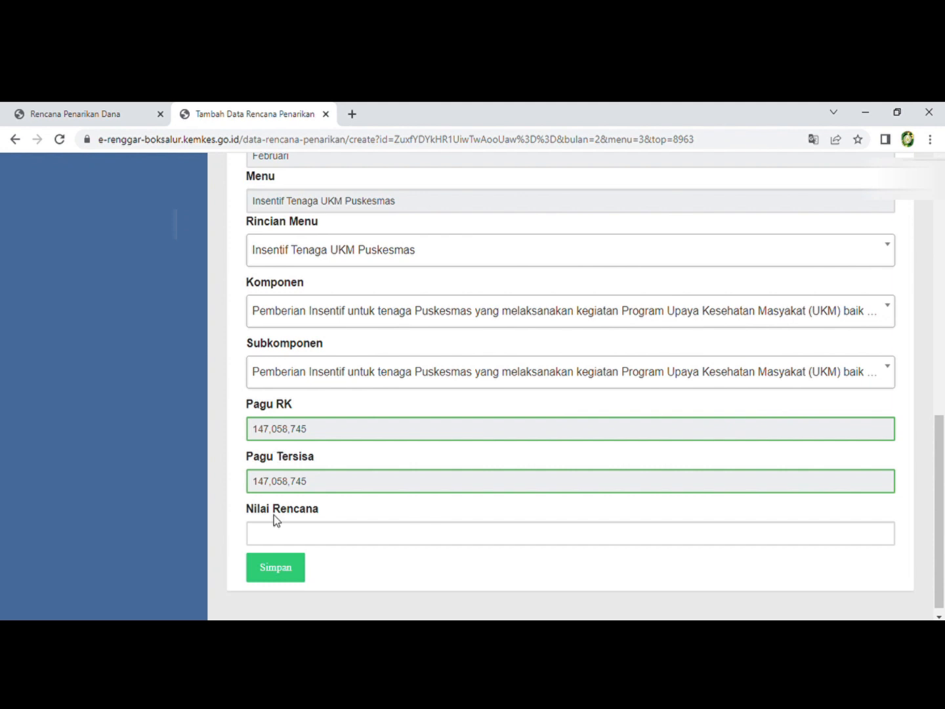
# - Set Nilai Rencana to 3,000,000, save the Februari entry and bring up the Data Rencana Penarikan table
pyautogui.click(269, 545)
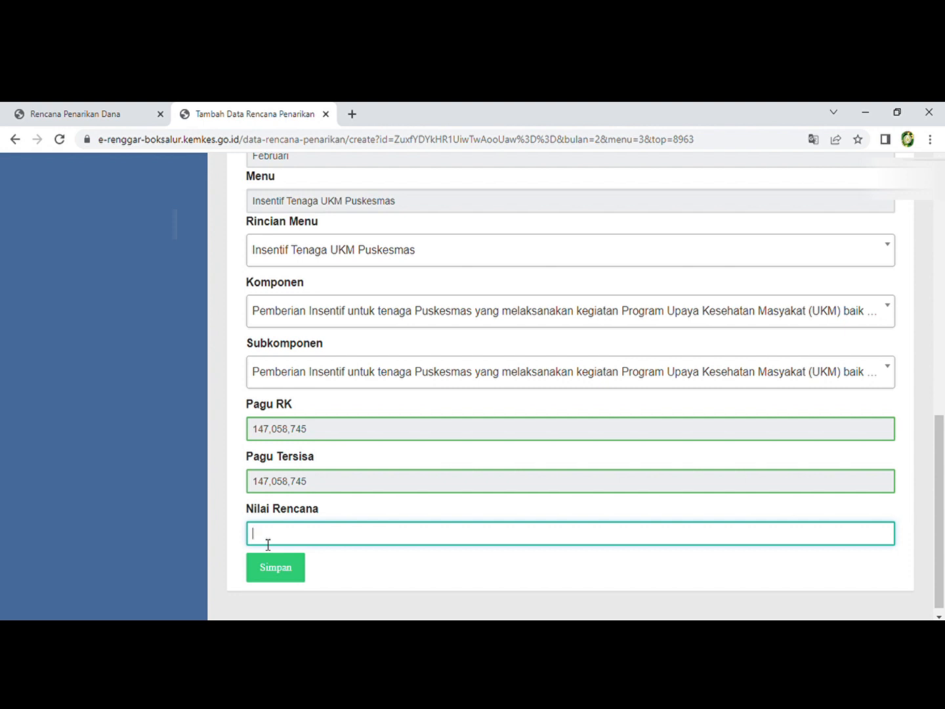
pyautogui.write('3,000,000')
pyautogui.click(283, 578)
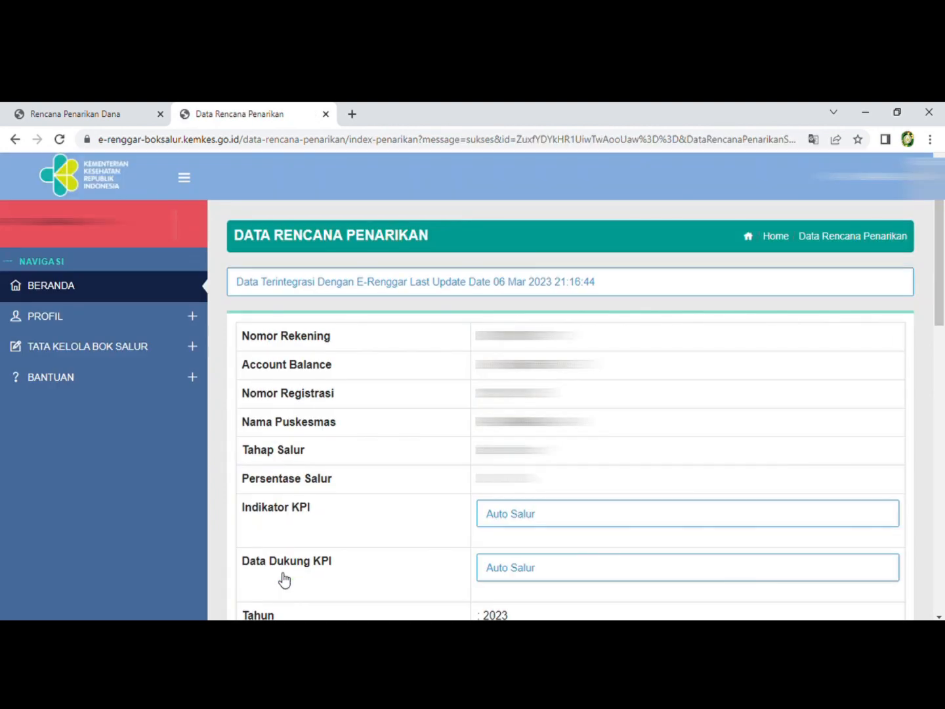
pyautogui.moveTo(943, 305); pyautogui.dragTo(943, 521)
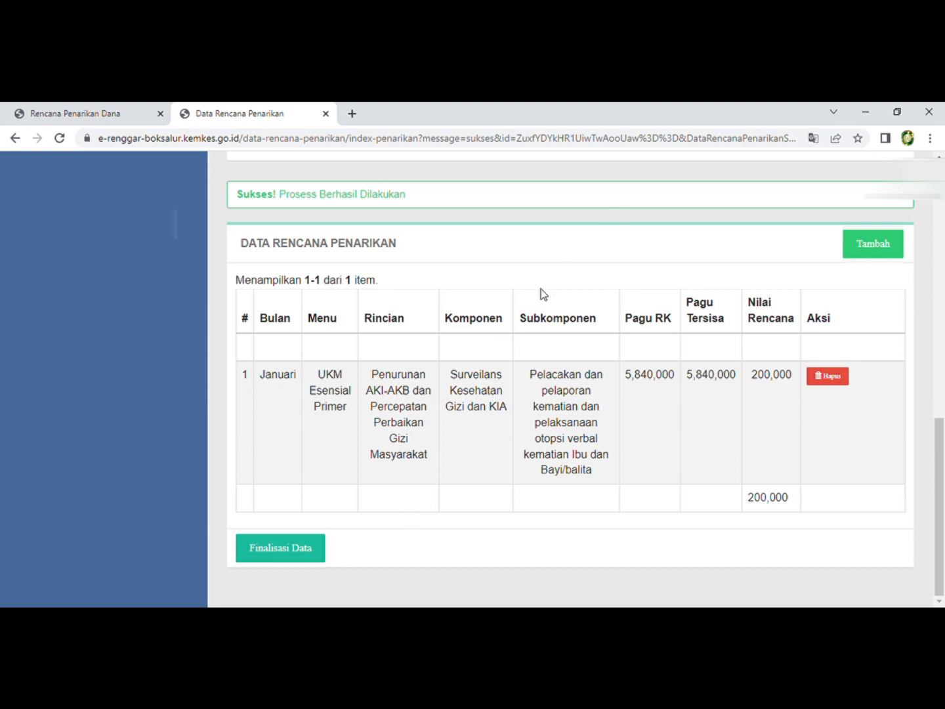
# - Open the finalisation prompt for the withdrawal plan, choose Ya, and close the prompt without confirming
pyautogui.click(287, 559)
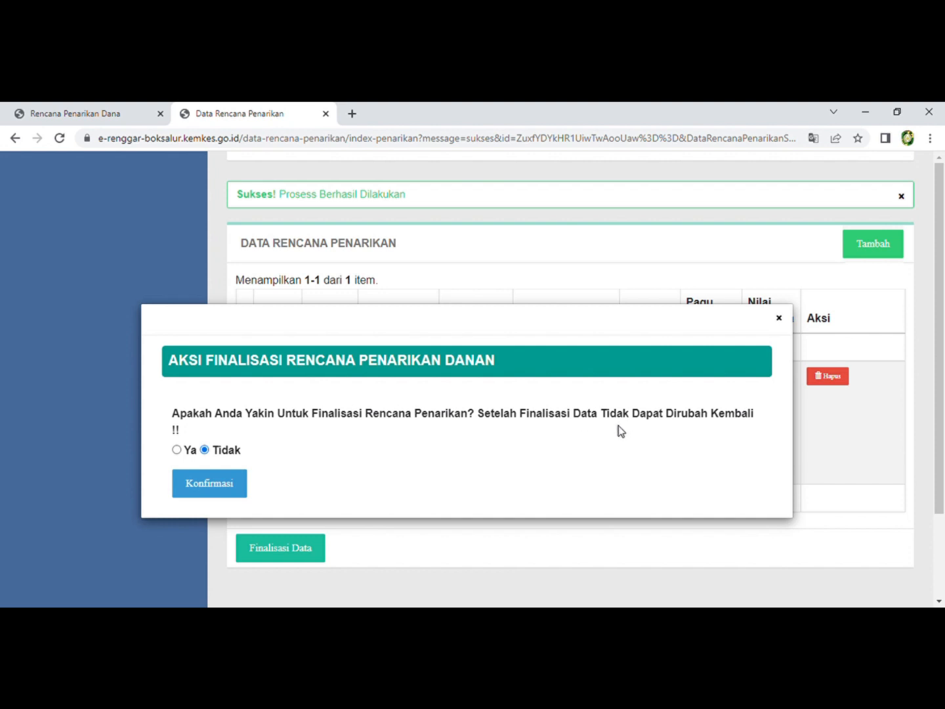
pyautogui.click(176, 450)
pyautogui.click(780, 321)
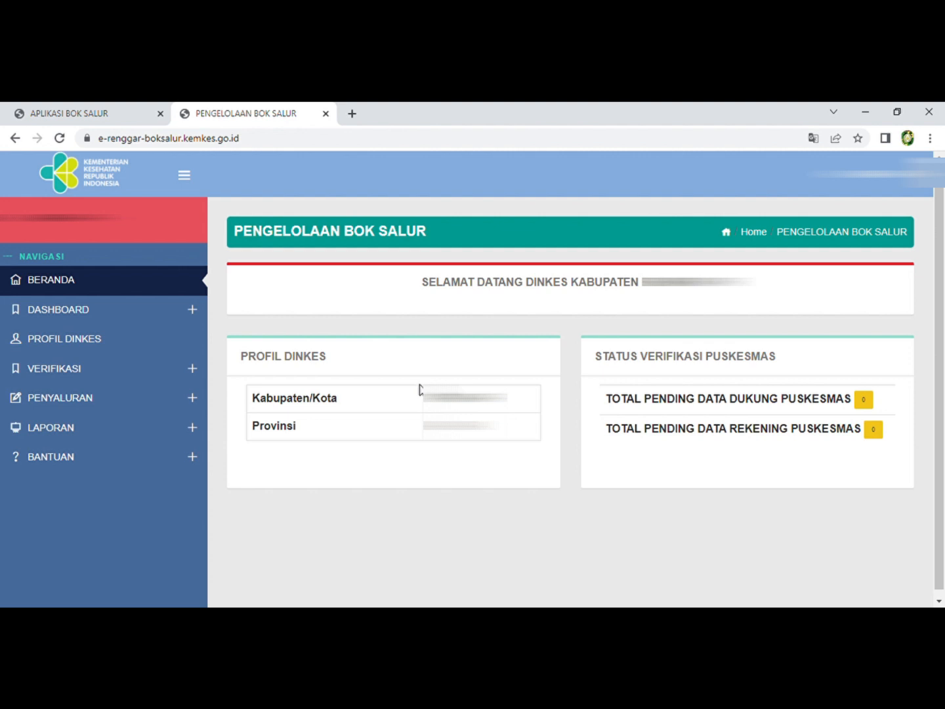
# - Open the Dinkes account's Rencana Penarikan Dana data under Penyaluran and filter by puskesmas BATU SASAK and Tahap 1
pyautogui.click(115, 407)
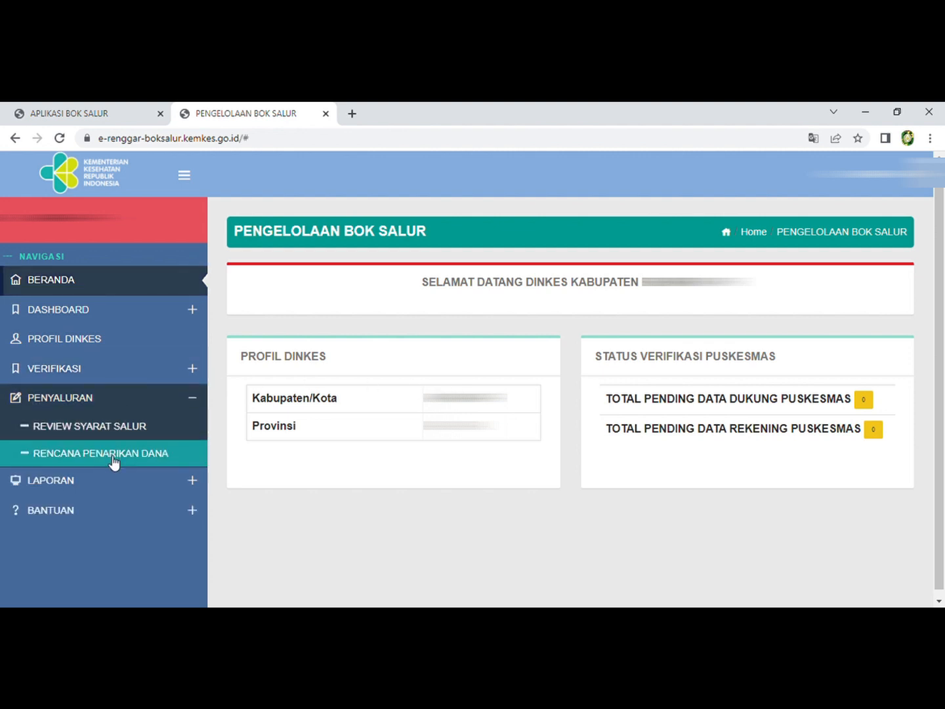
pyautogui.click(115, 463)
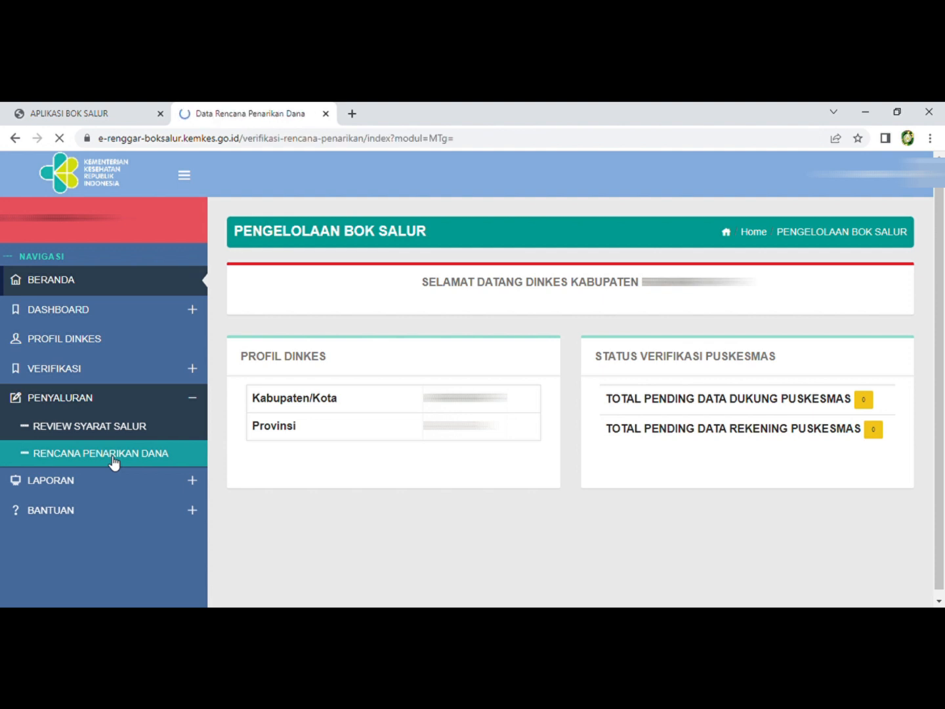
pyautogui.click(539, 328)
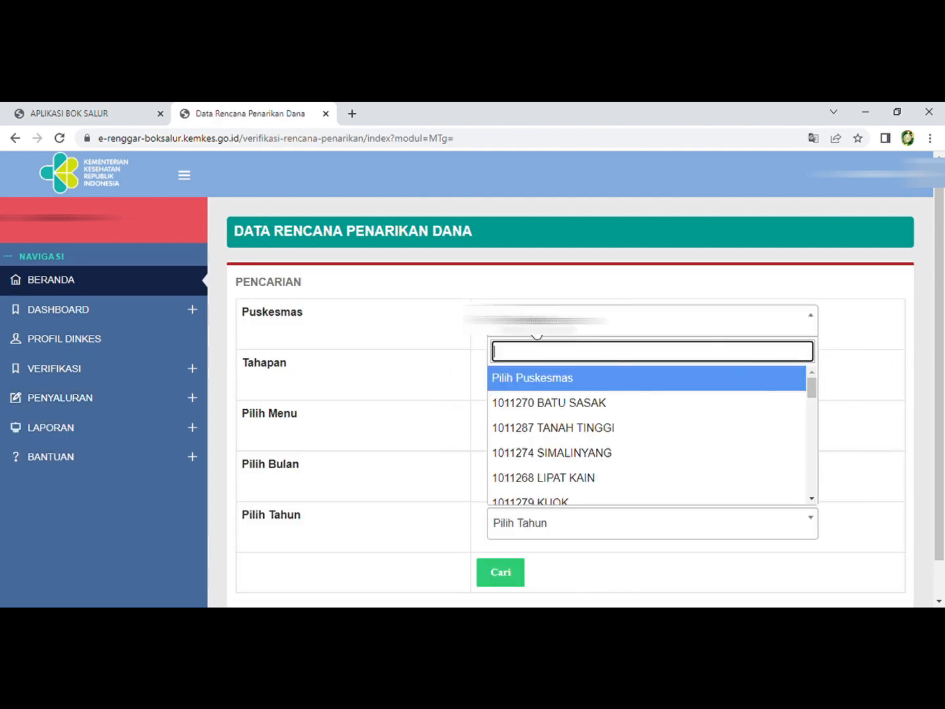
pyautogui.click(541, 400)
pyautogui.click(519, 372)
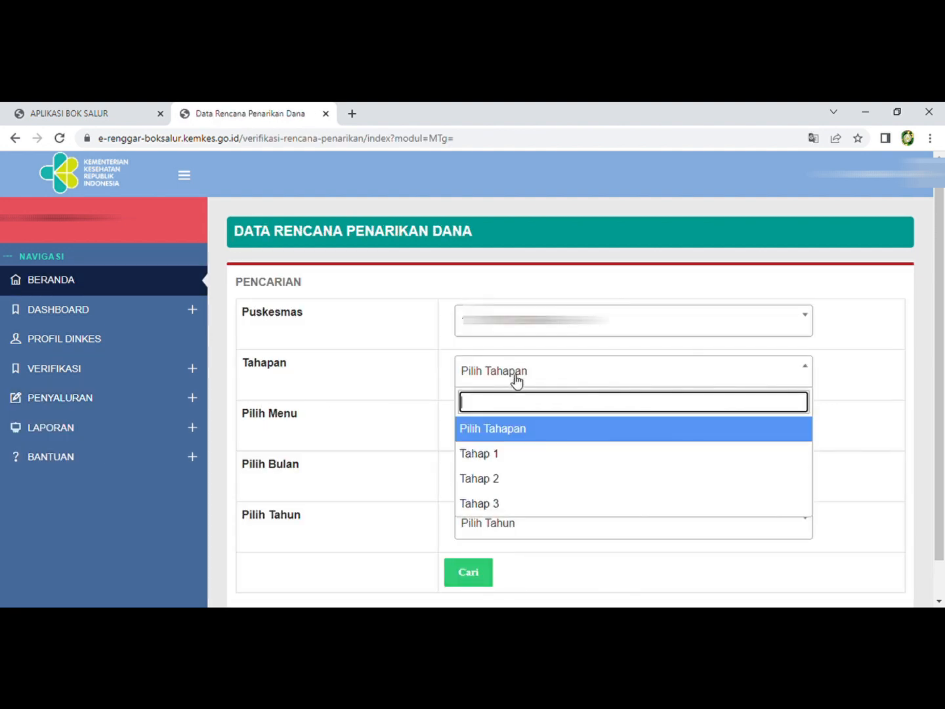
pyautogui.click(489, 453)
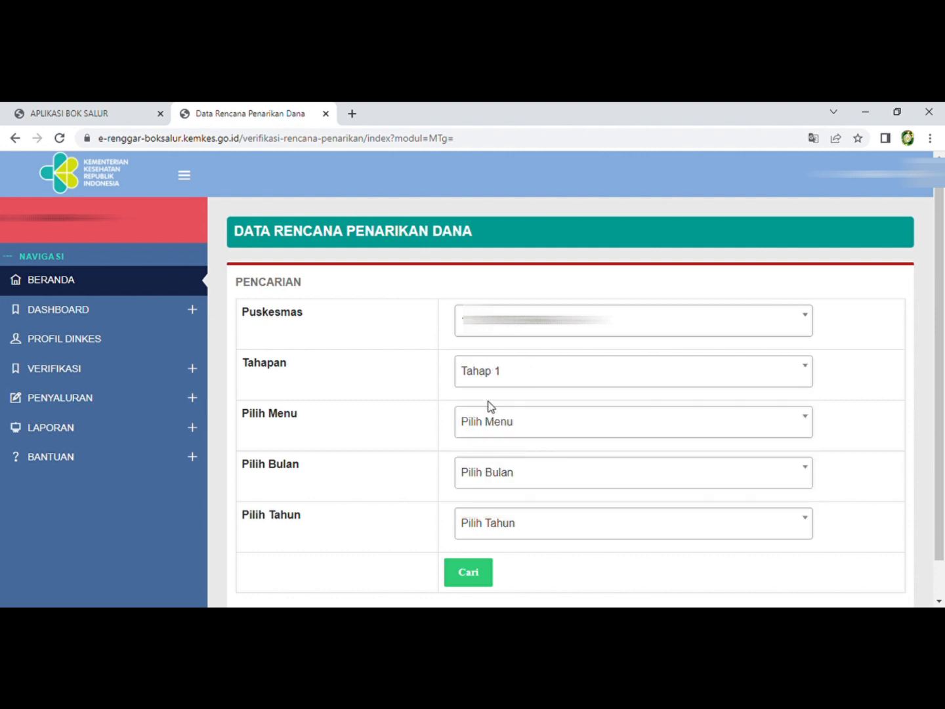
# - Set the search filters to menu UKM Esensial Primer, month Januari and year 2023, and run the search
pyautogui.click(492, 433)
pyautogui.click(495, 507)
pyautogui.click(492, 483)
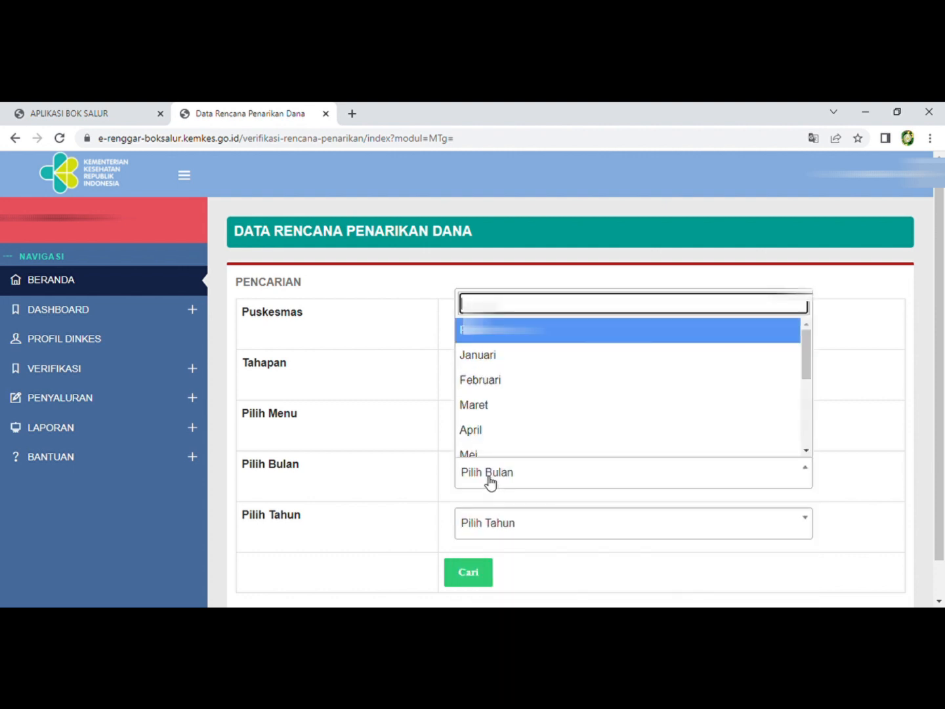
pyautogui.click(499, 357)
pyautogui.click(482, 523)
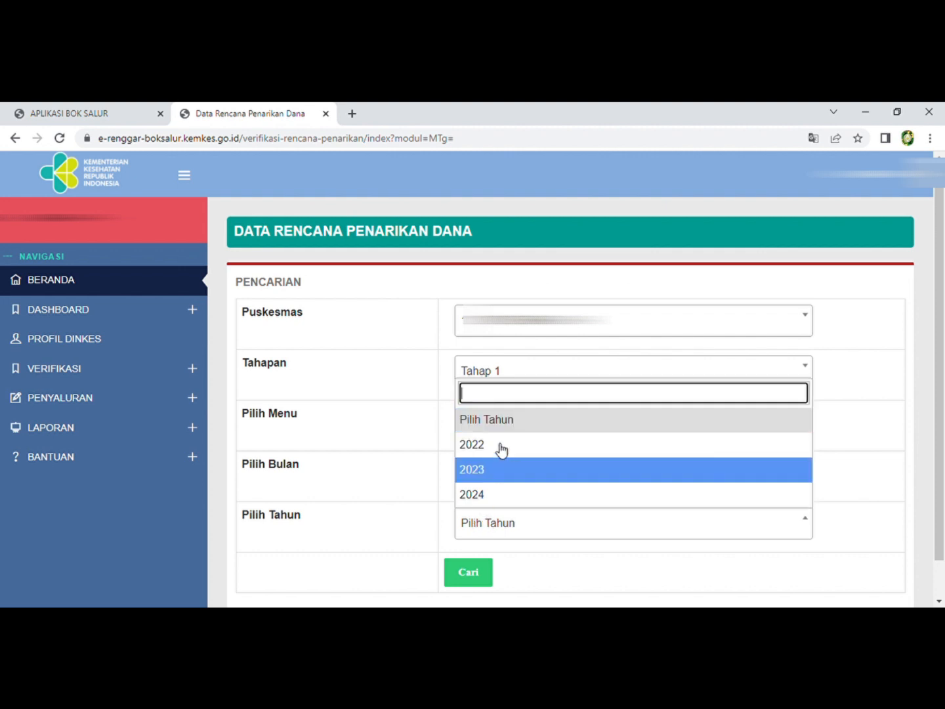
pyautogui.click(490, 476)
pyautogui.click(474, 575)
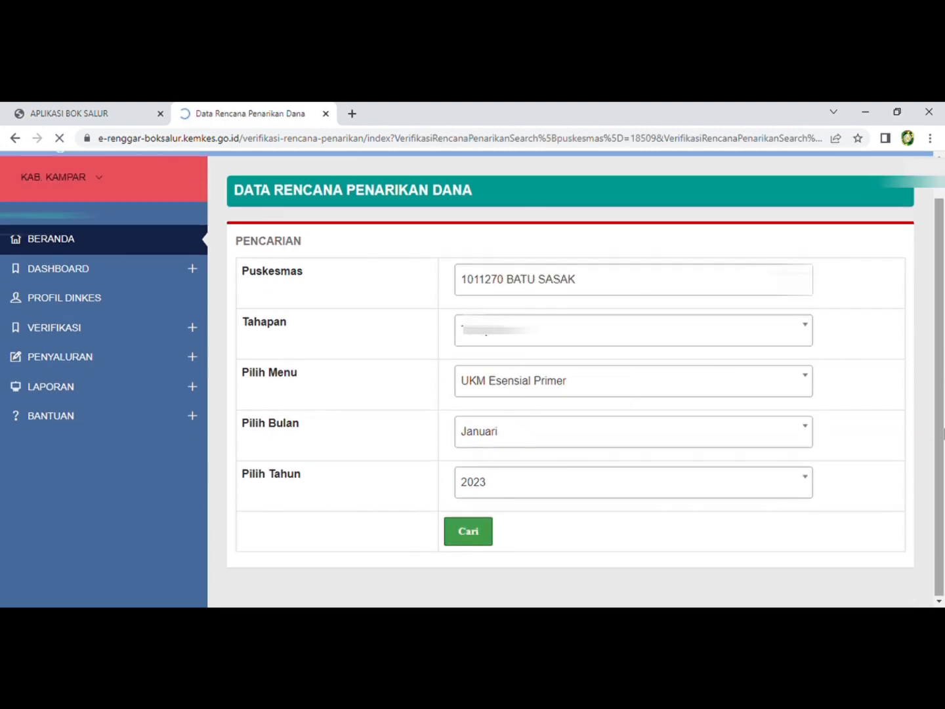
# - Examine the search results, including the Dinkes verification status and all withdrawal plan columns through Tanggal Max Finalisasi (Auto Verif)
pyautogui.hotkey('ctrl', 'a')
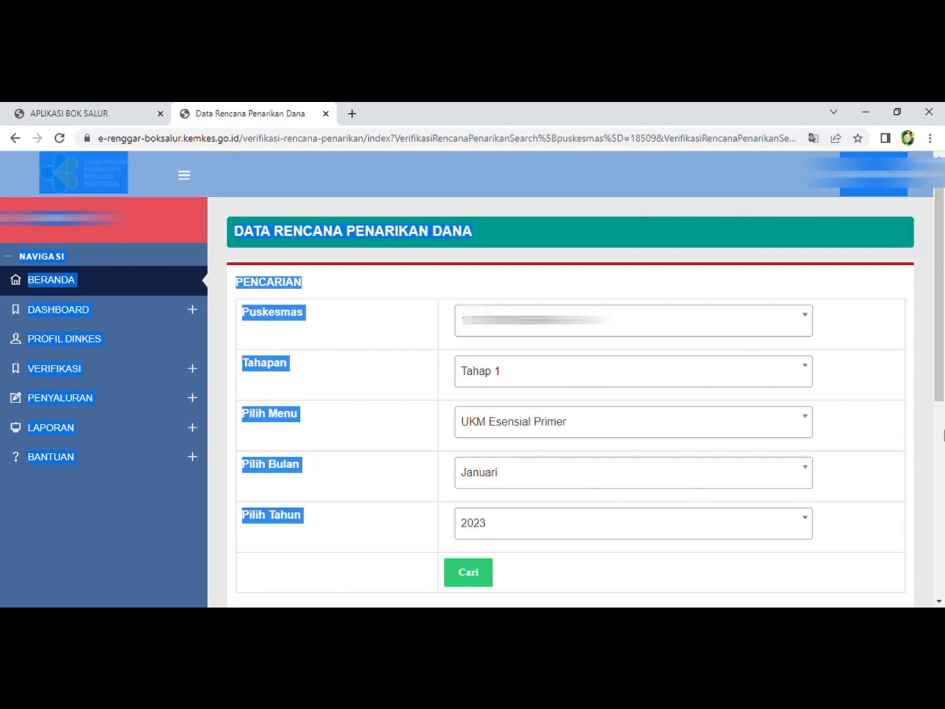
pyautogui.click(847, 406)
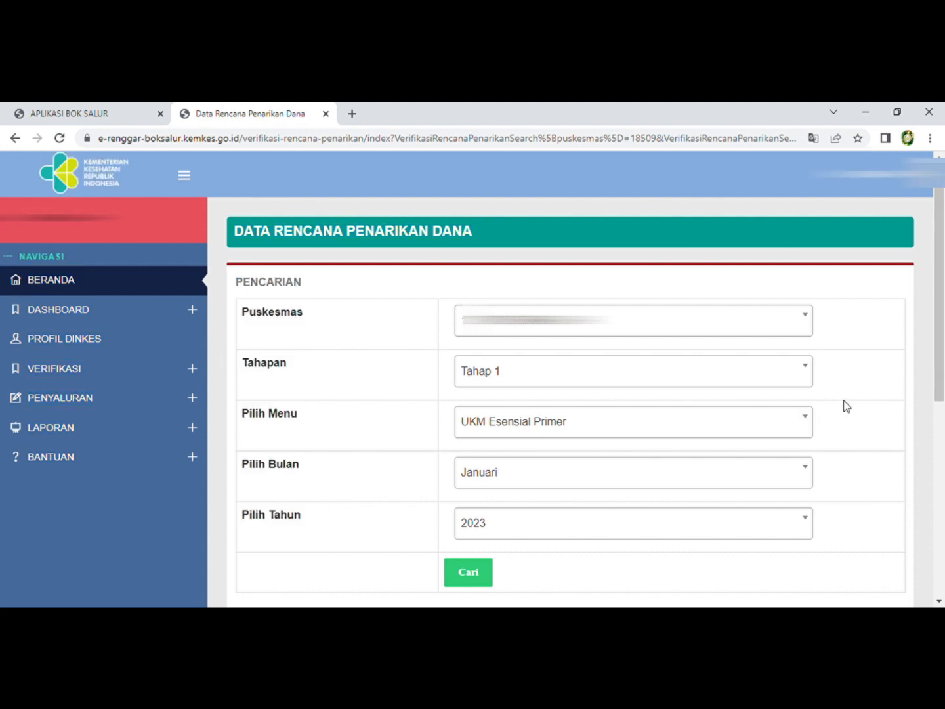
pyautogui.moveTo(943, 387); pyautogui.dragTo(941, 500)
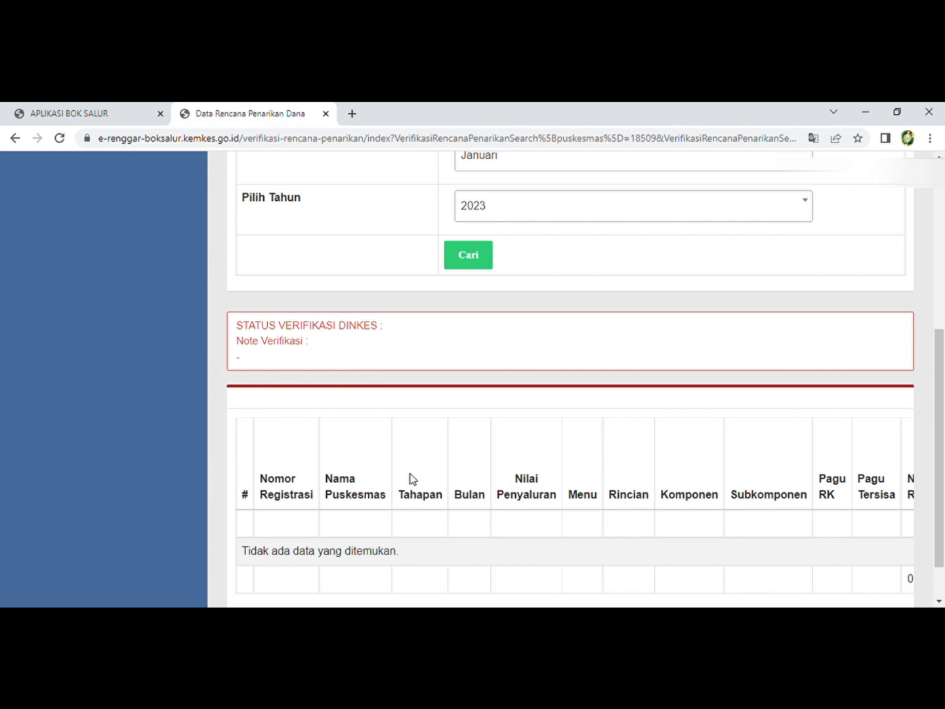
pyautogui.scroll(-1, 943, 365)
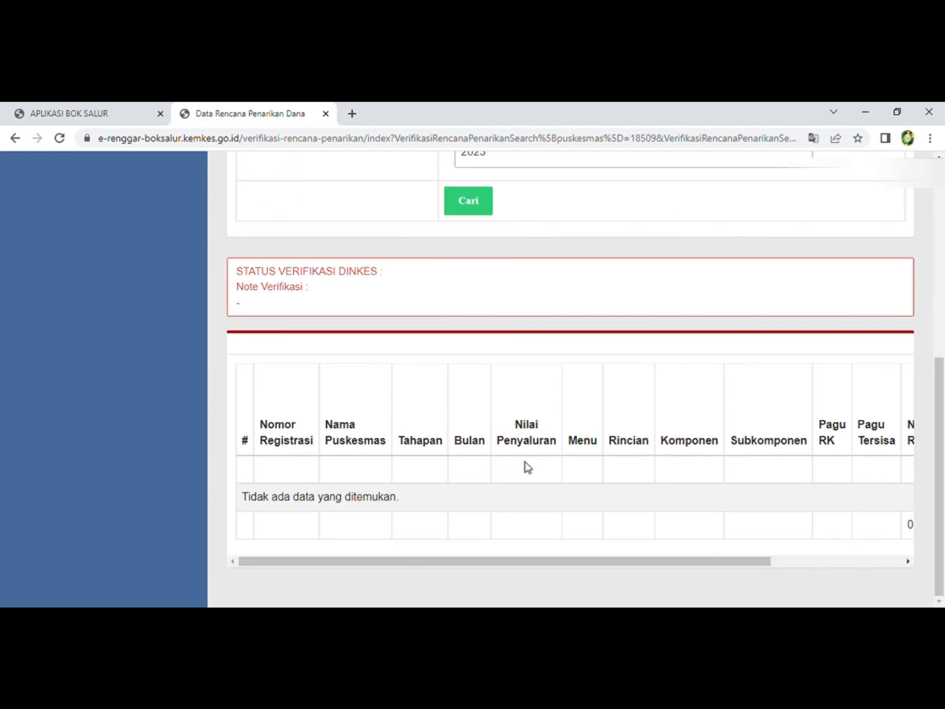
pyautogui.hscroll(3, 526, 468)
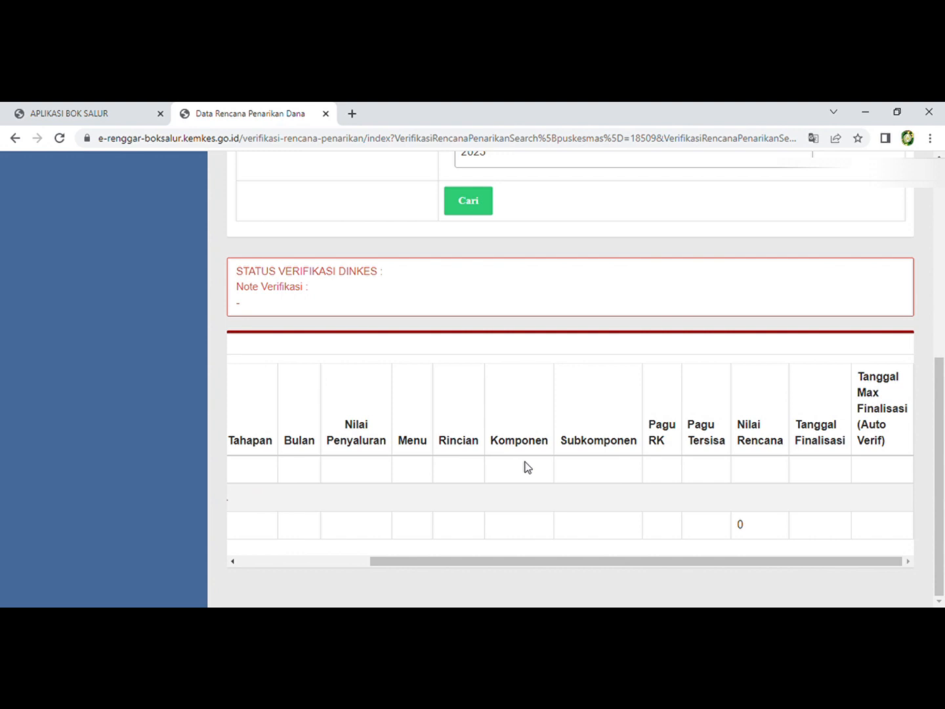
pyautogui.hscroll(-3, 525, 468)
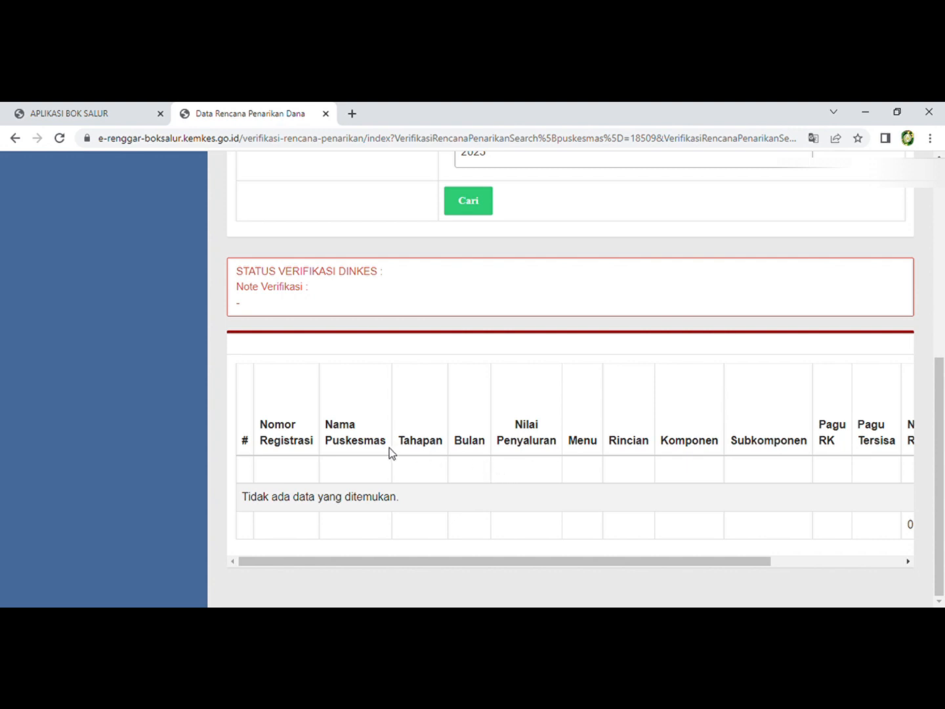
pyautogui.hscroll(4, 442, 492)
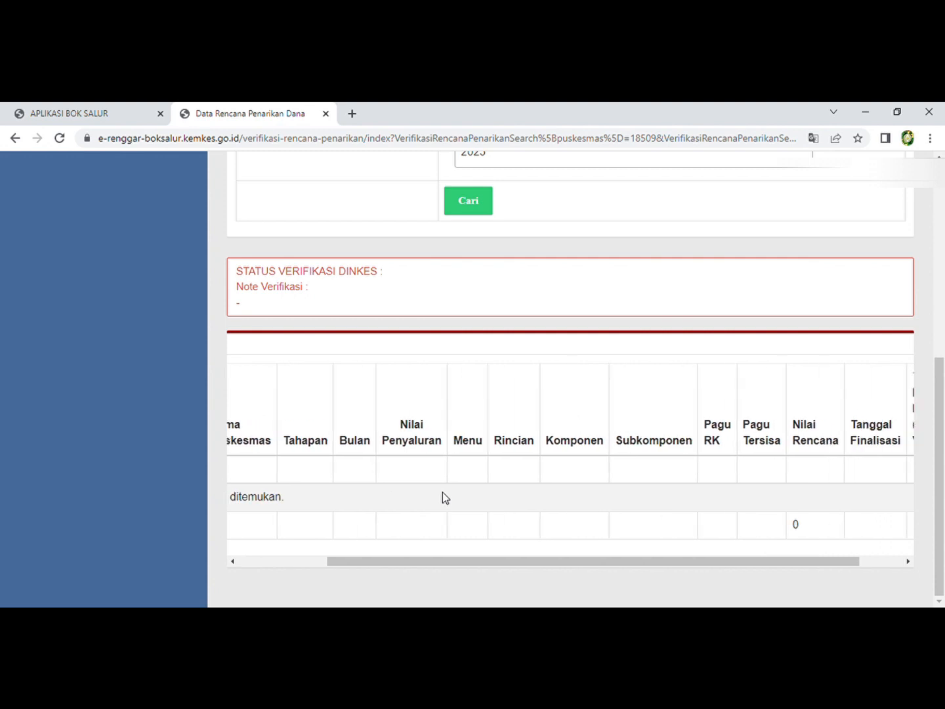
pyautogui.hscroll(2, 443, 492)
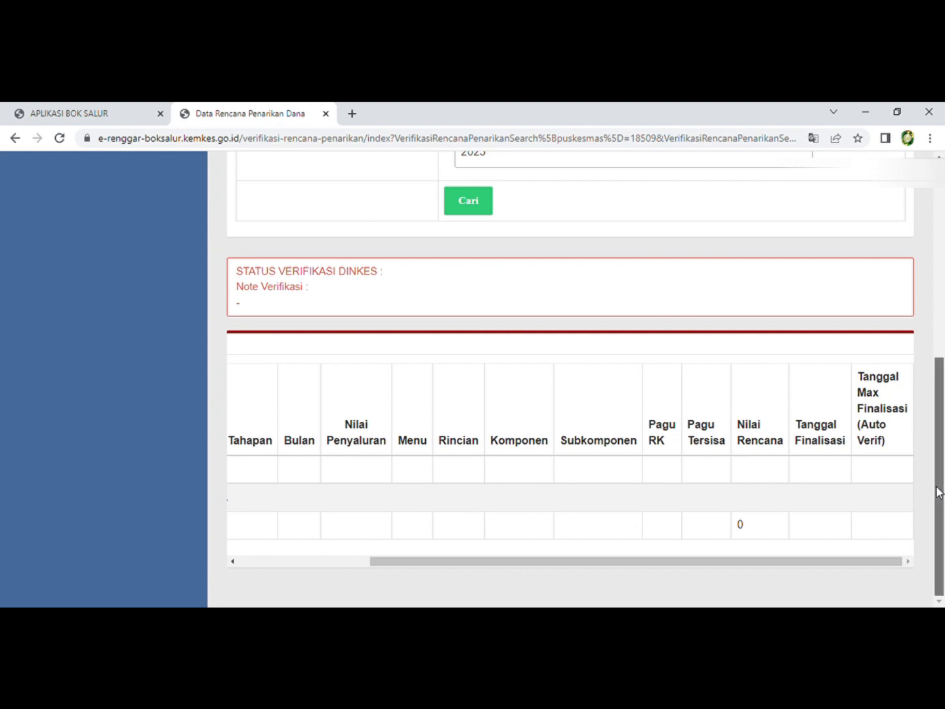
pyautogui.moveTo(939, 493); pyautogui.dragTo(939, 519)
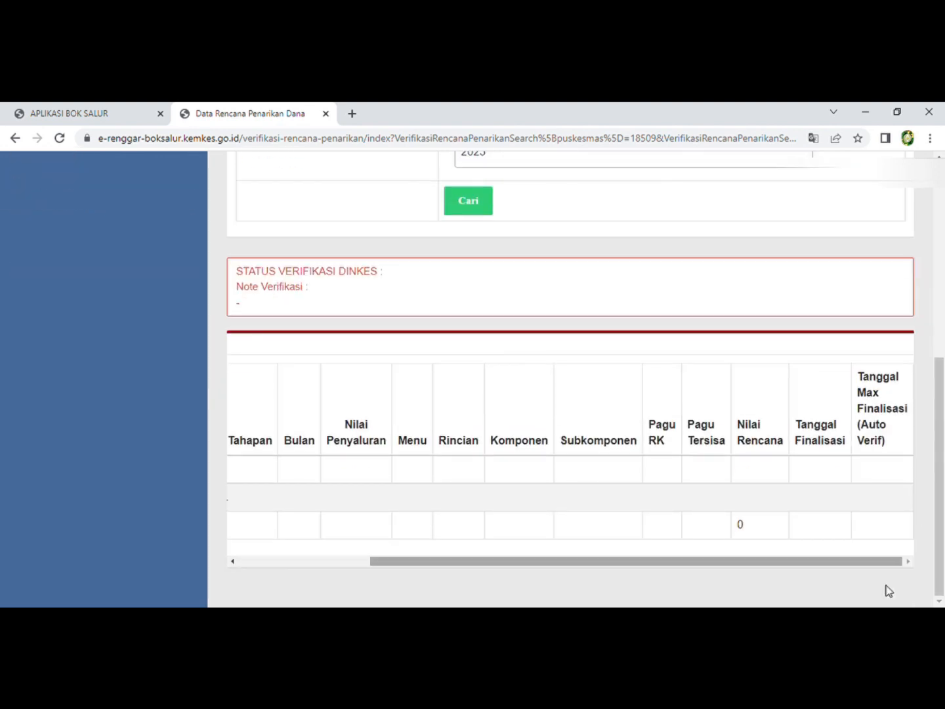
pyautogui.moveTo(943, 463); pyautogui.dragTo(939, 259)
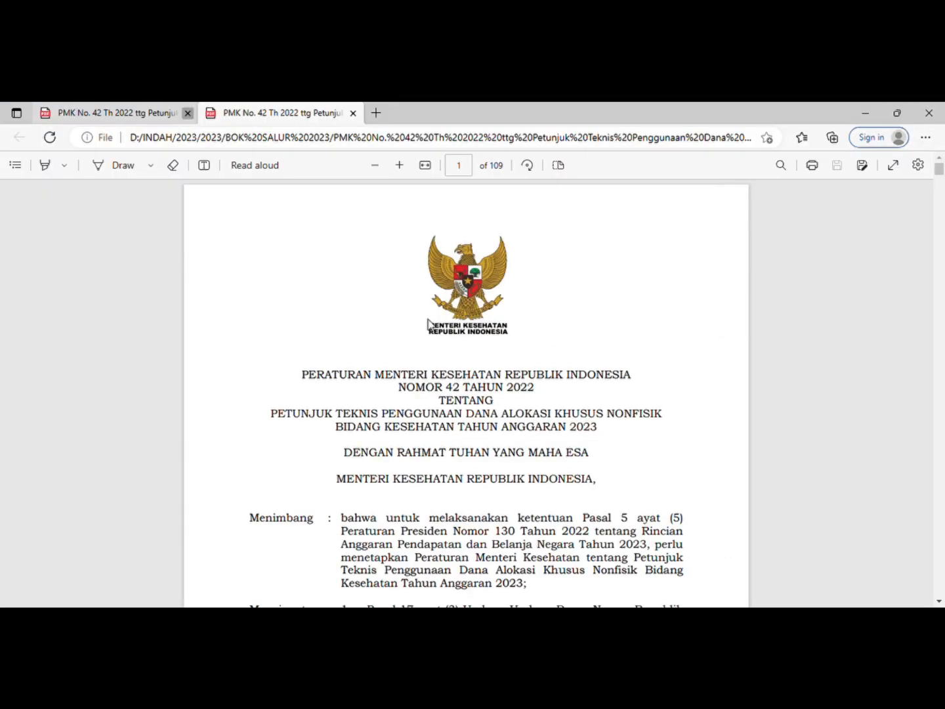
# - Switch to the PMK No. 42 Th 2022 PDF in Edge, close its duplicate copy, and find "rencana penarikan" in the document
pyautogui.hotkey('ctrl', 'w')
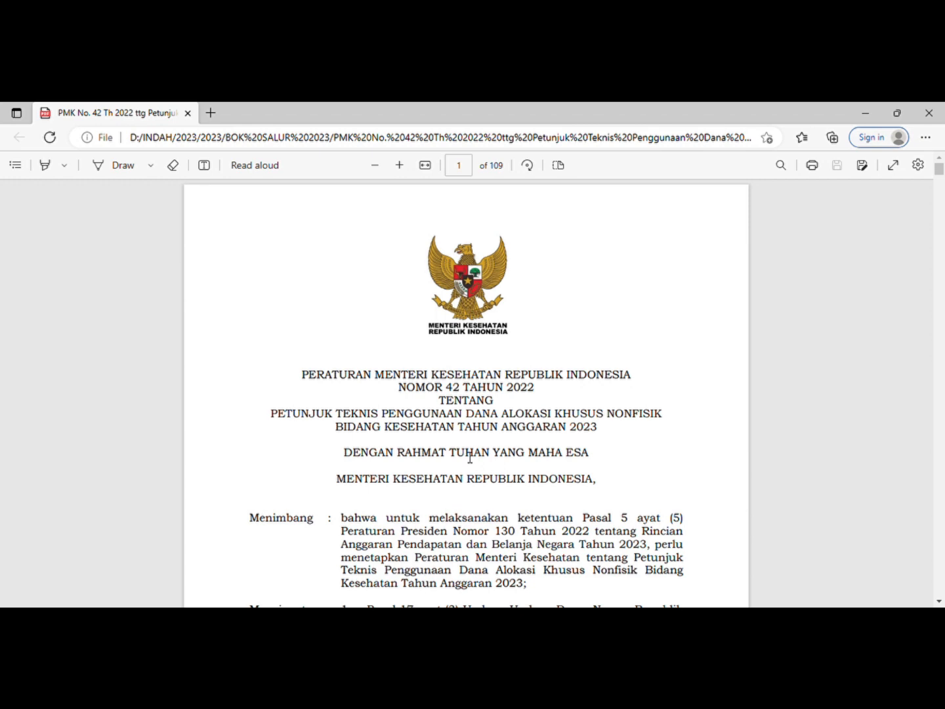
pyautogui.hotkey('ctrl', 'f')
pyautogui.press('Return')
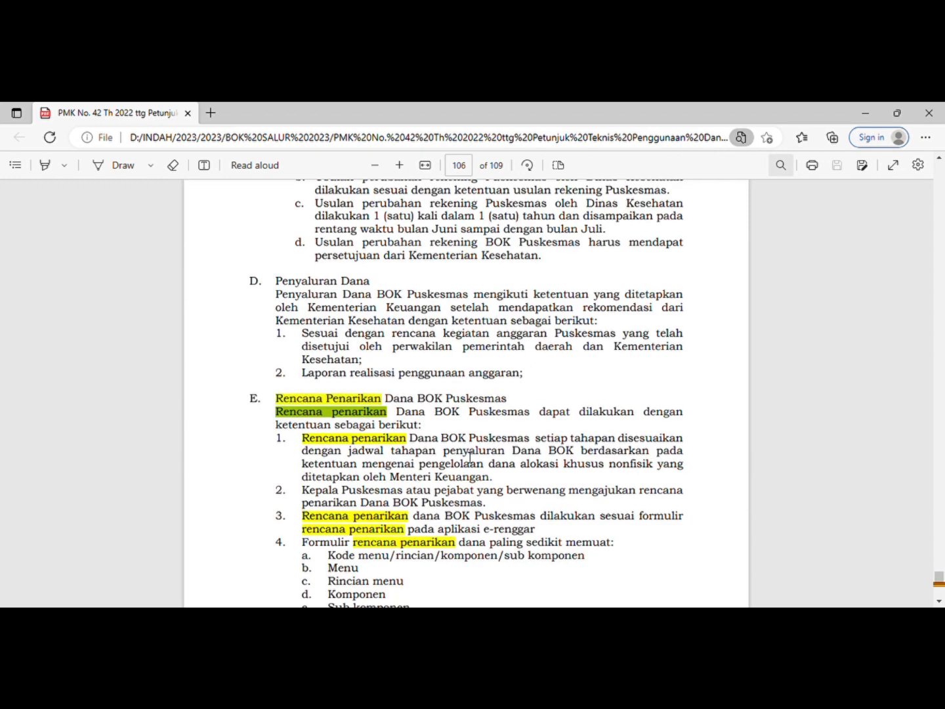
# - Read the provisions on Rencana Penarikan Dana BOK Puskesmas in section E, continuing through section F on page 107
pyautogui.click(941, 601)
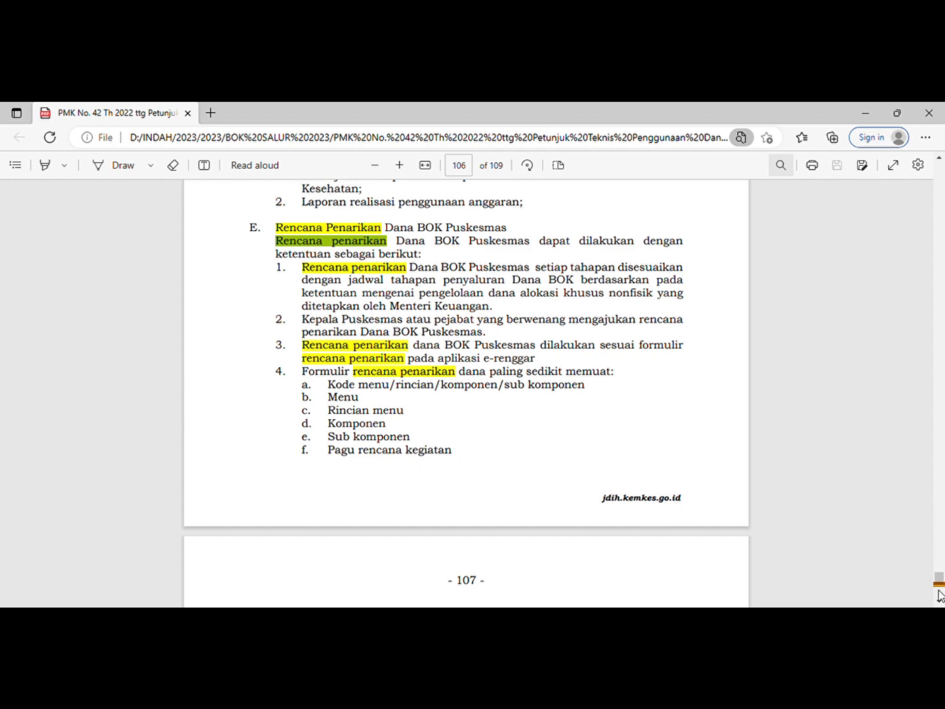
pyautogui.scroll(-7, 941, 595)
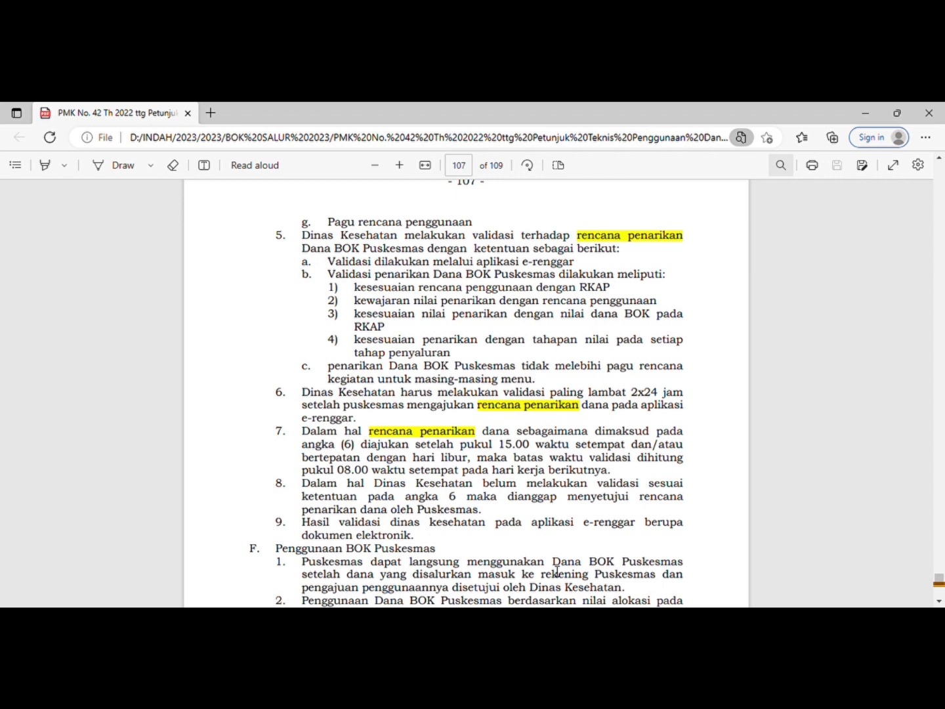
pyautogui.click(939, 602)
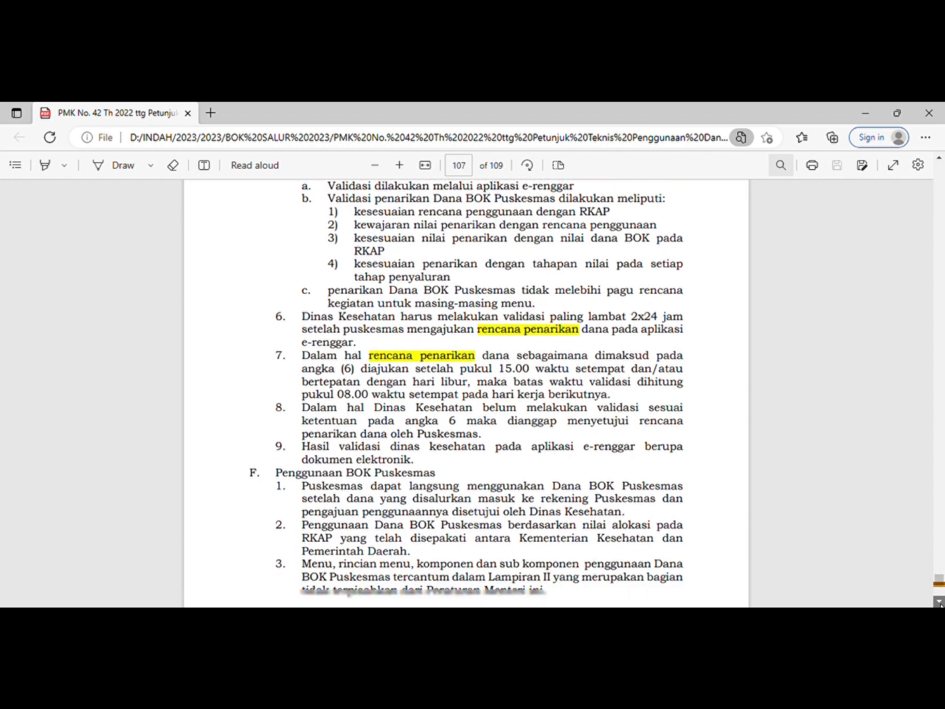
pyautogui.click(939, 601)
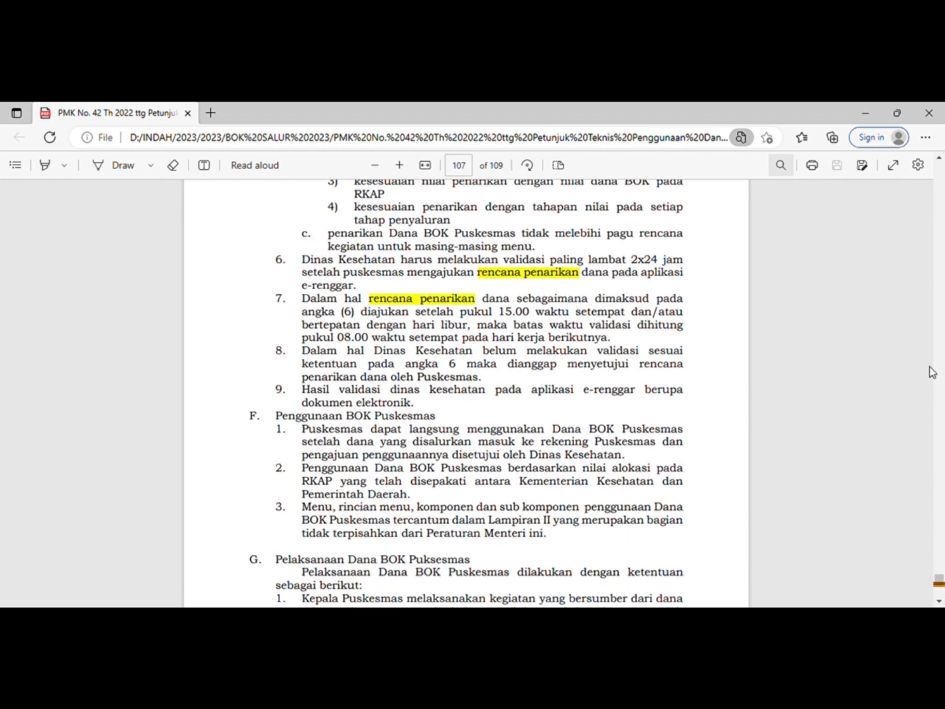